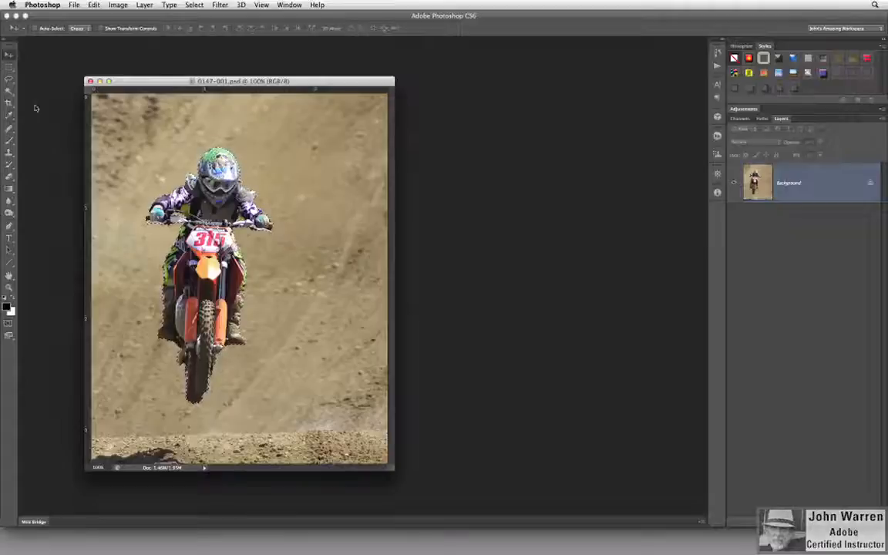
# Open Refine Edge for the motocross rider selection and preview the cutout with the On White view
pyautogui.click(10, 68)
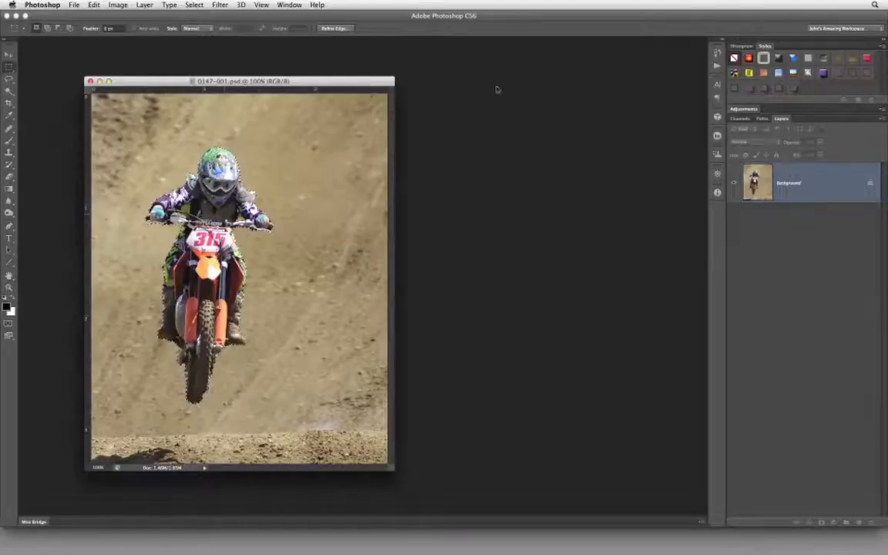
pyautogui.click(333, 29)
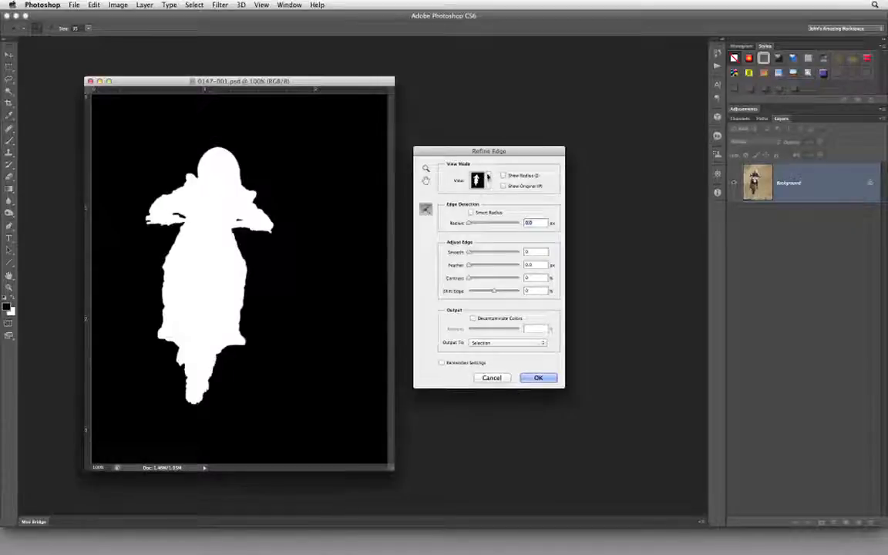
pyautogui.click(487, 181)
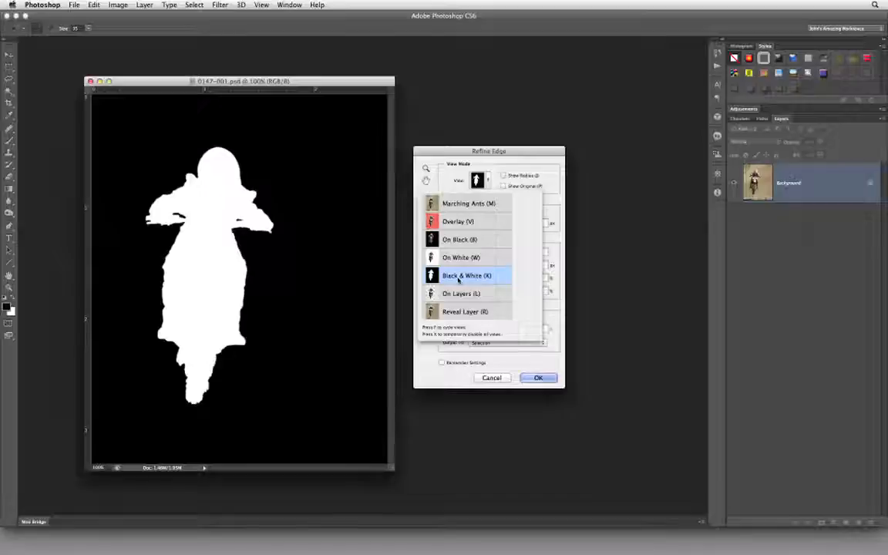
pyautogui.click(492, 256)
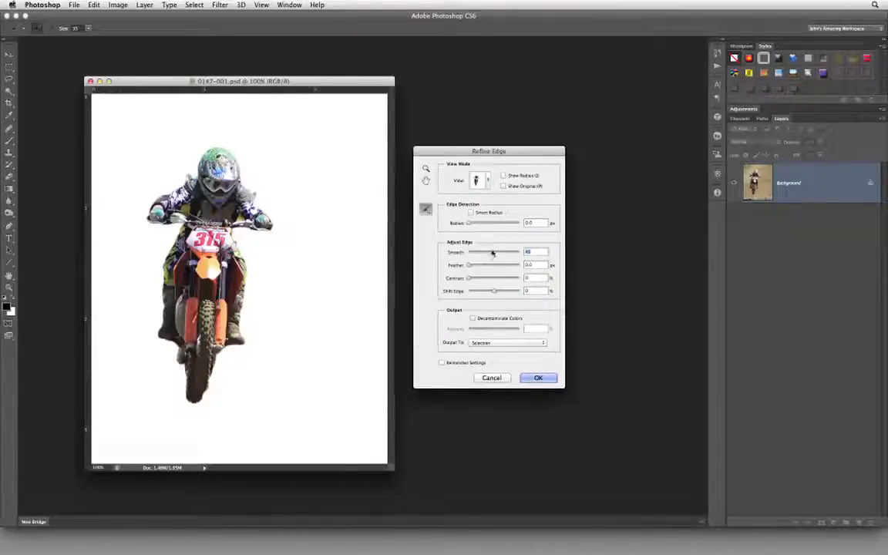
# Compare the Refine Edge view modes, including Overlay and Reveal Layer, and set the preview to On Black
pyautogui.click(476, 180)
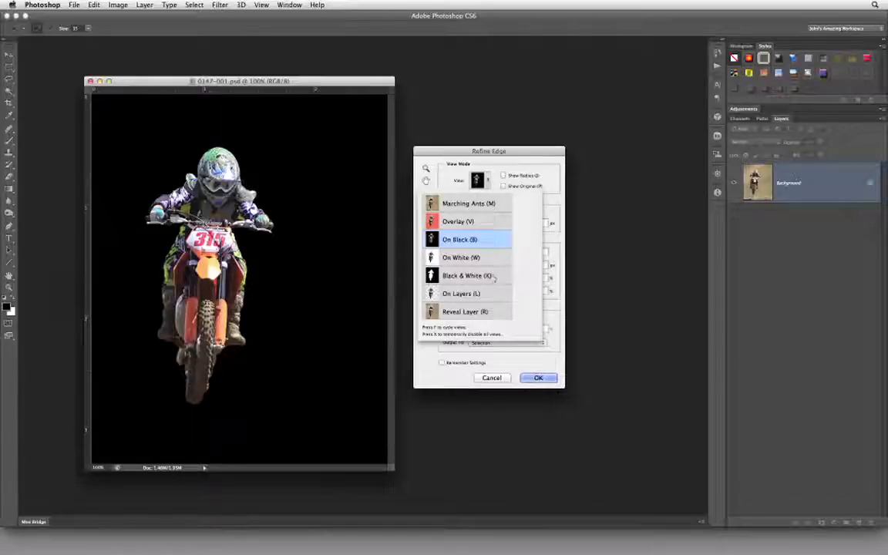
pyautogui.click(484, 222)
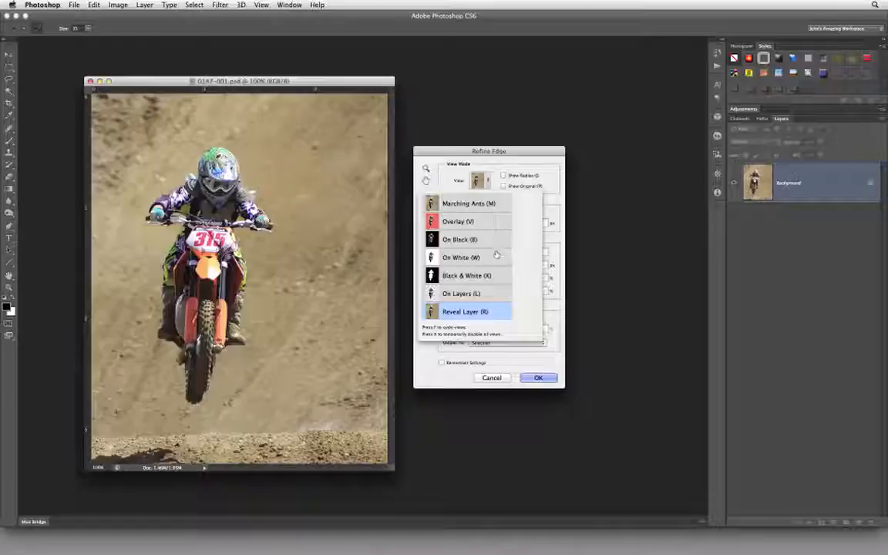
pyautogui.click(495, 240)
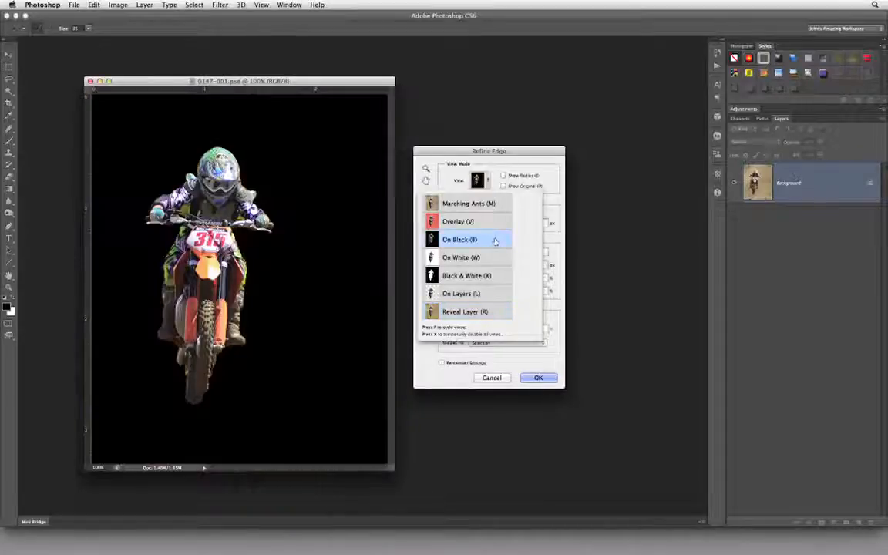
pyautogui.click(522, 159)
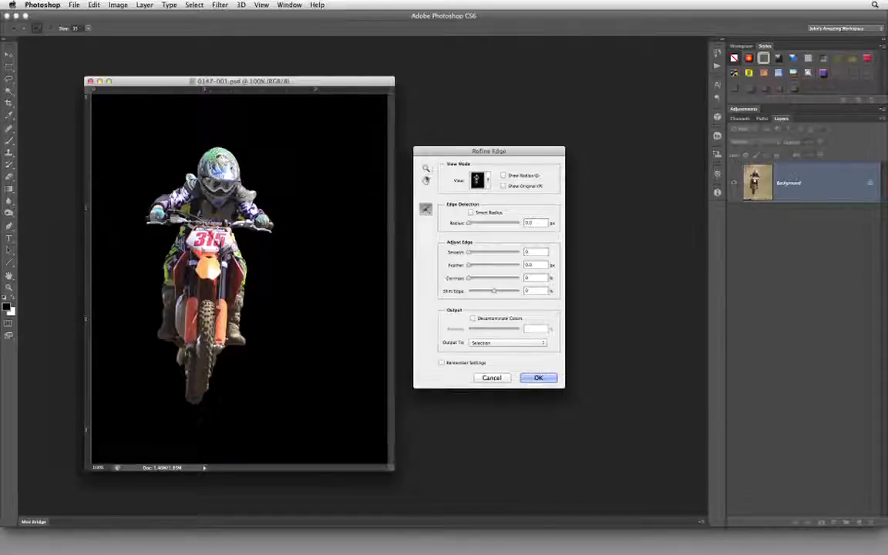
pyautogui.click(426, 211)
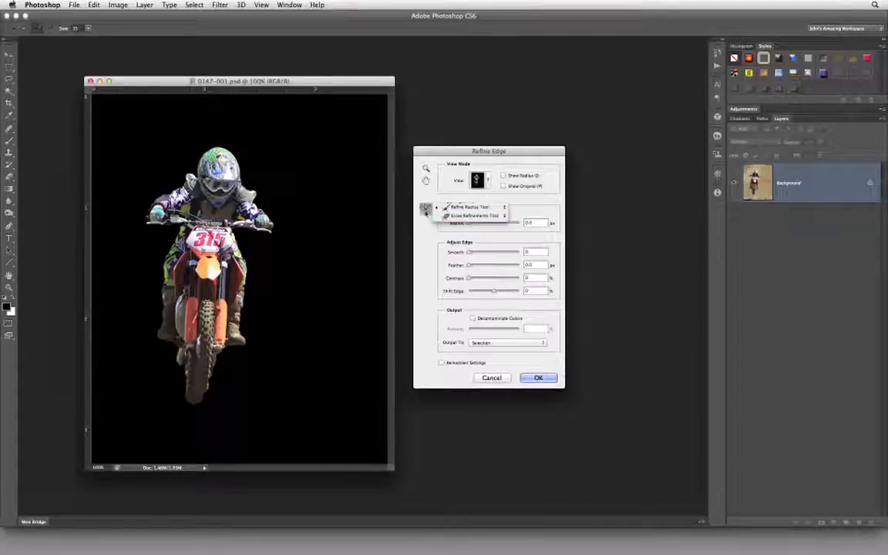
pyautogui.click(425, 212)
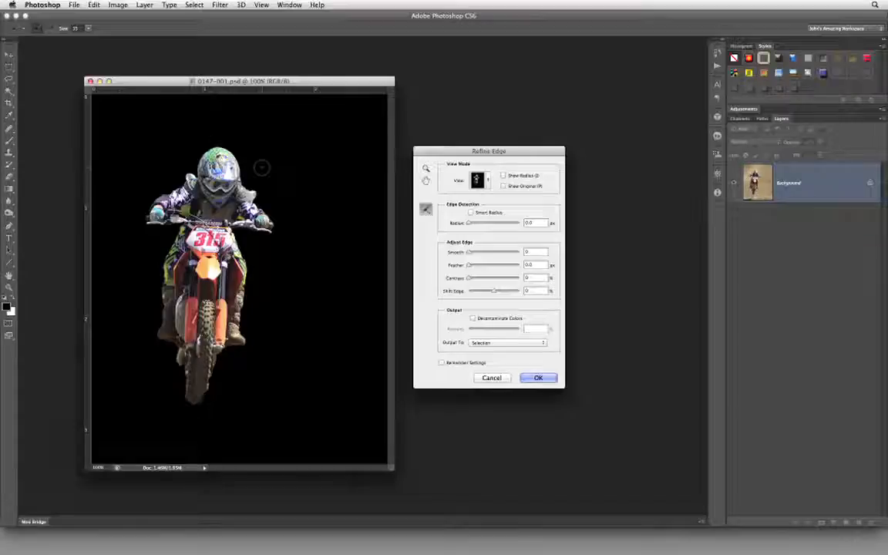
# Turn on Show Radius and raise the edge detection radius to 1 px in small increments
pyautogui.click(504, 176)
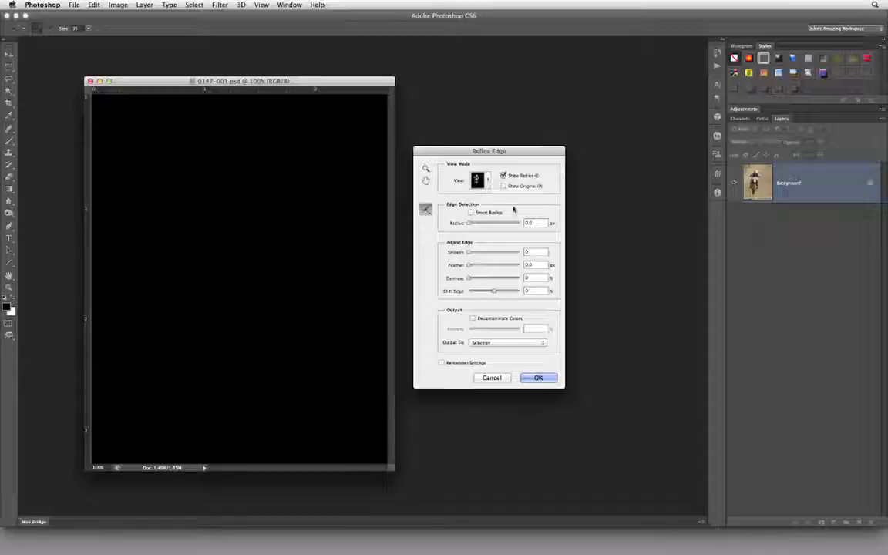
pyautogui.click(528, 222)
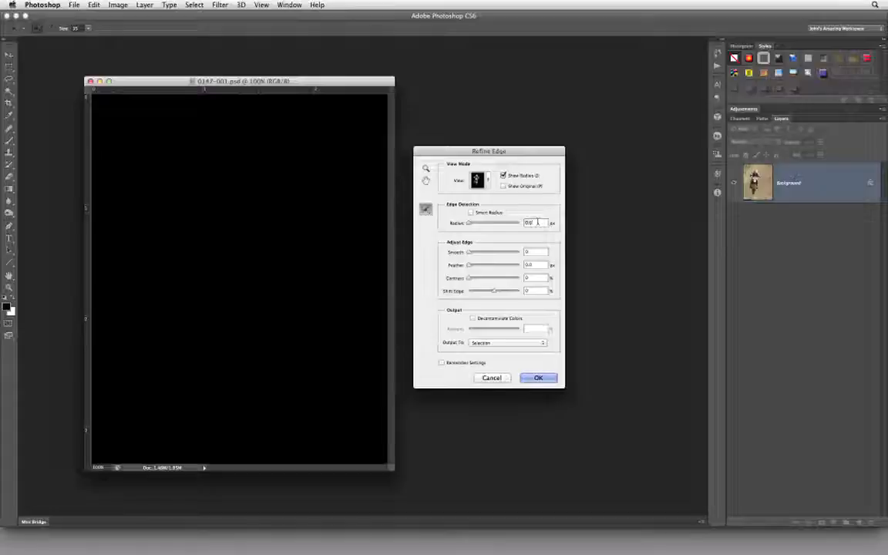
pyautogui.press('Up')
pyautogui.press('Up')
pyautogui.press('Up')
pyautogui.press('Up')
pyautogui.press('Up')
pyautogui.press('Up')
pyautogui.press('Up')
pyautogui.press('Up')
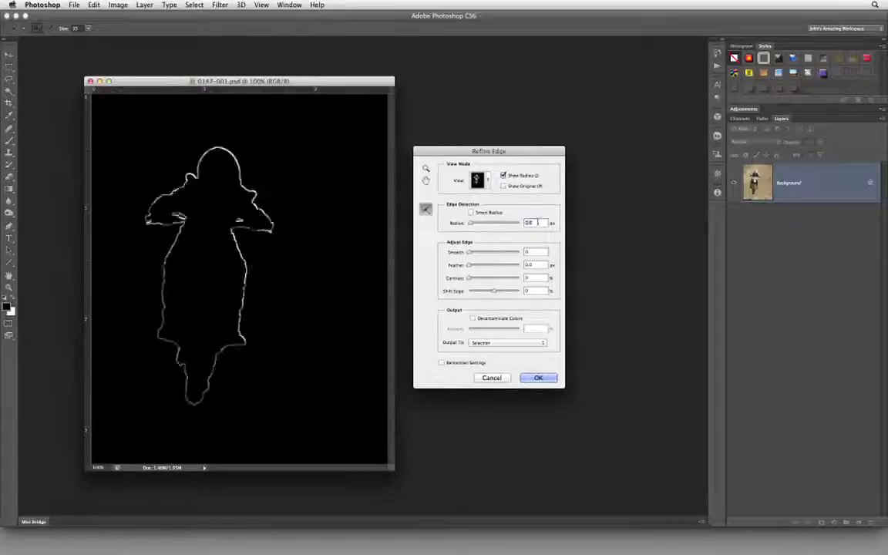
pyautogui.press('Up')
pyautogui.press('Up')
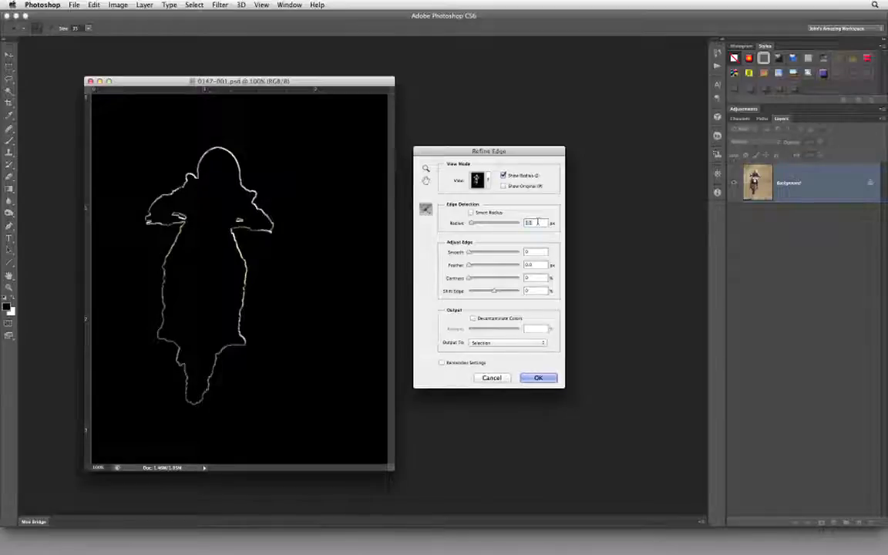
# Raise the edge detection radius to 10 px in larger increments
pyautogui.hotkey('shift', 'Up')
pyautogui.hotkey('shift', 'Up')
pyautogui.hotkey('shift', 'Up')
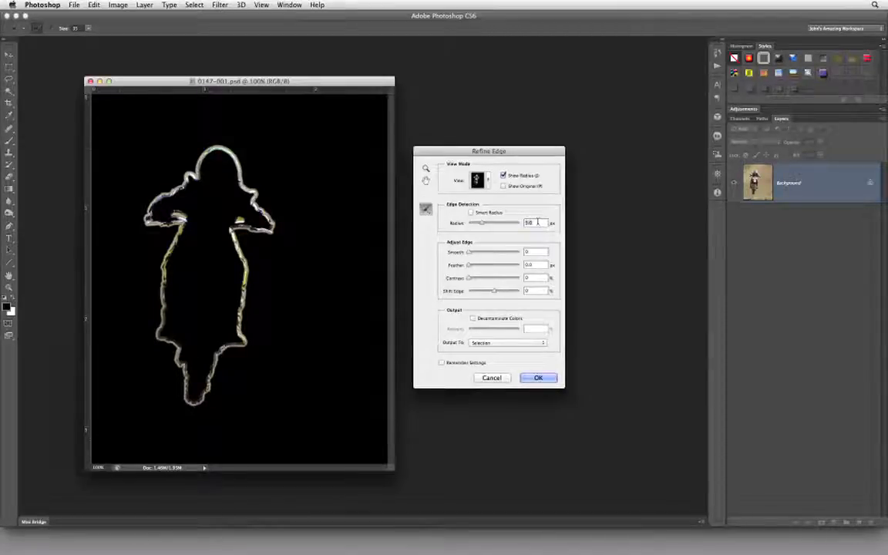
pyautogui.hotkey('shift', 'Up')
pyautogui.hotkey('shift', 'Up')
pyautogui.hotkey('shift', 'Up')
pyautogui.hotkey('shift', 'Up')
pyautogui.hotkey('shift', 'Up')
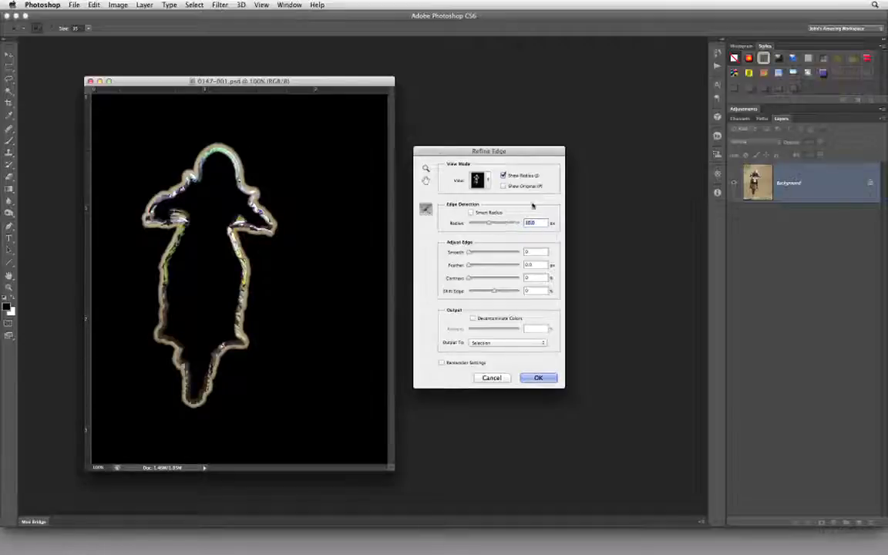
# Set the edge detection radius to 25 px and briefly show the original selection for comparison
pyautogui.write('25')
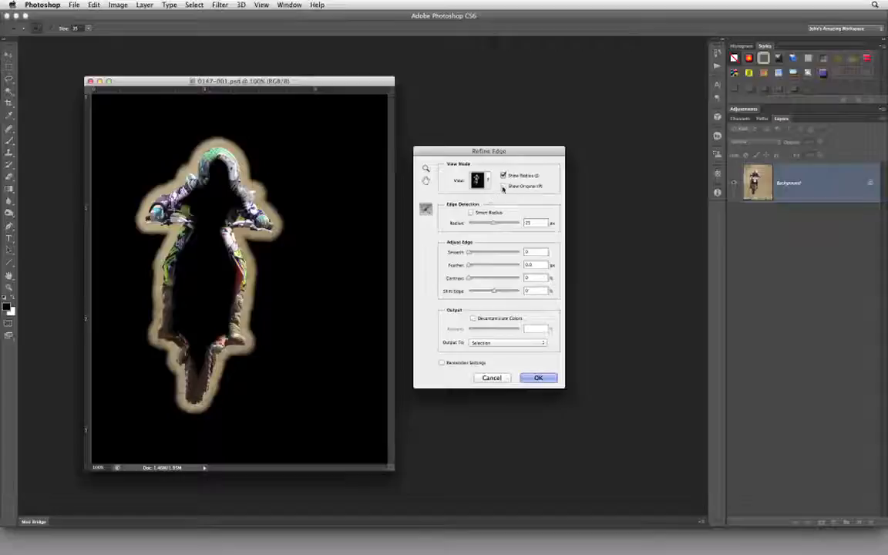
pyautogui.click(504, 186)
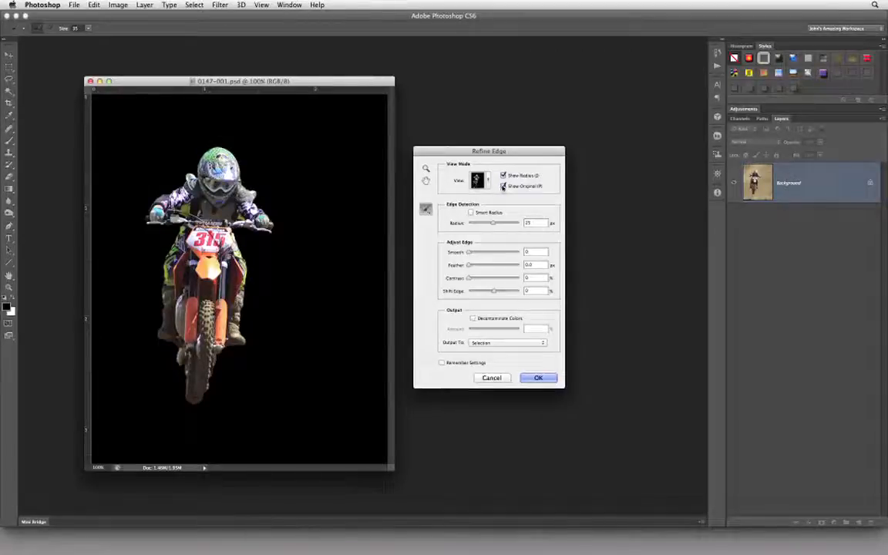
pyautogui.click(503, 186)
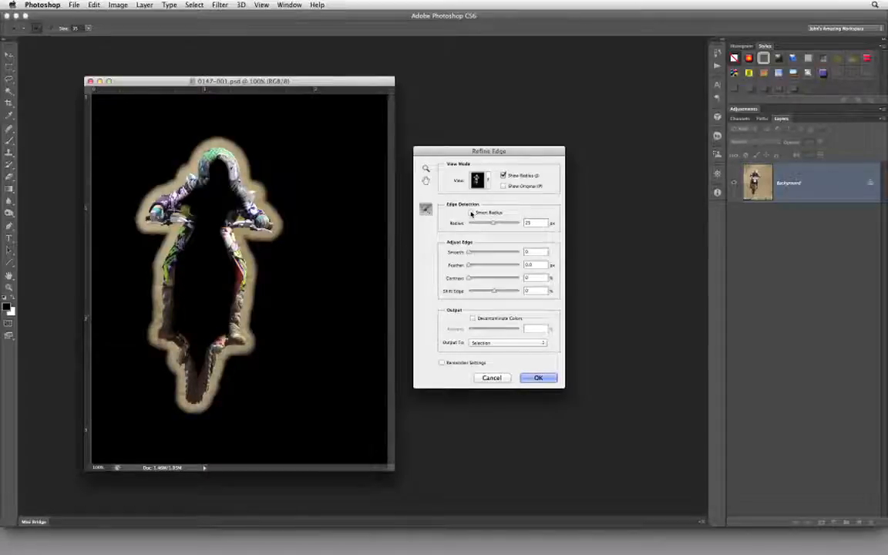
# Turn on Smart Radius and try low, medium and maximum edge detection radii, ending at 250 px
pyautogui.click(472, 213)
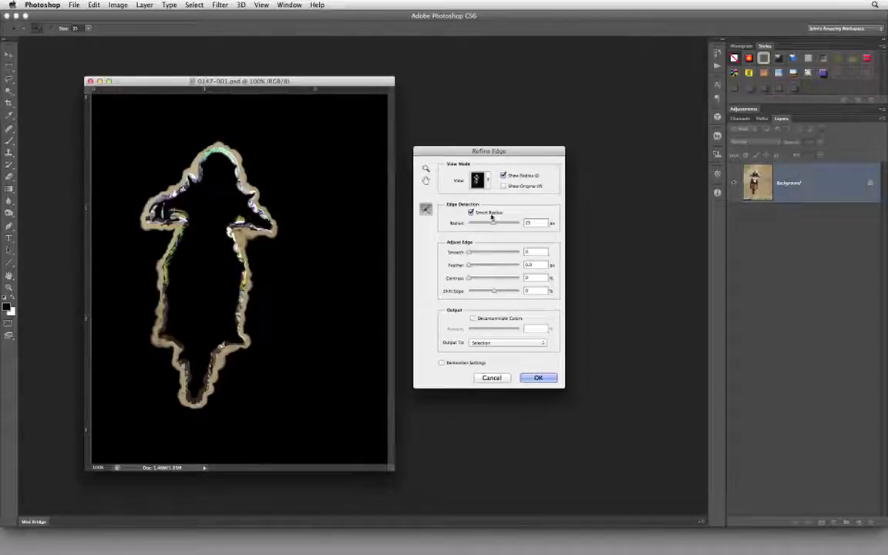
pyautogui.moveTo(494, 224); pyautogui.dragTo(477, 224)
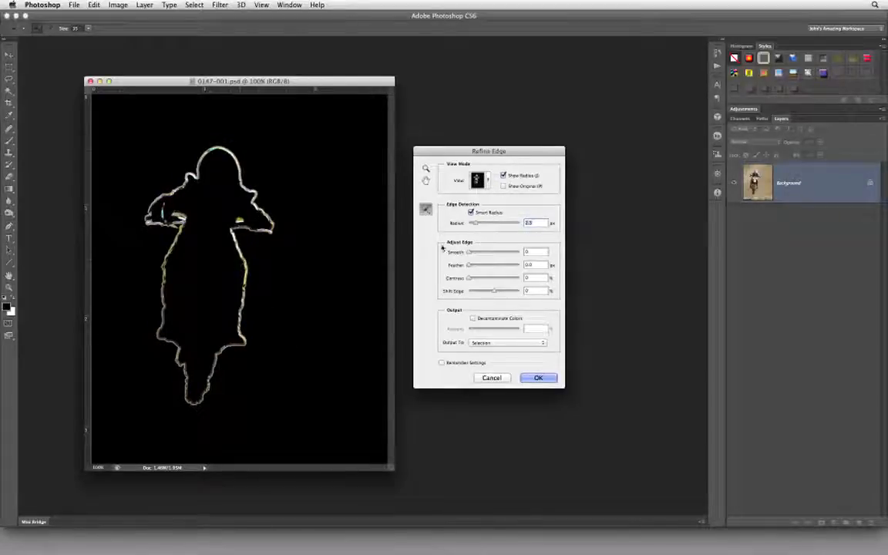
pyautogui.moveTo(476, 223); pyautogui.dragTo(535, 221)
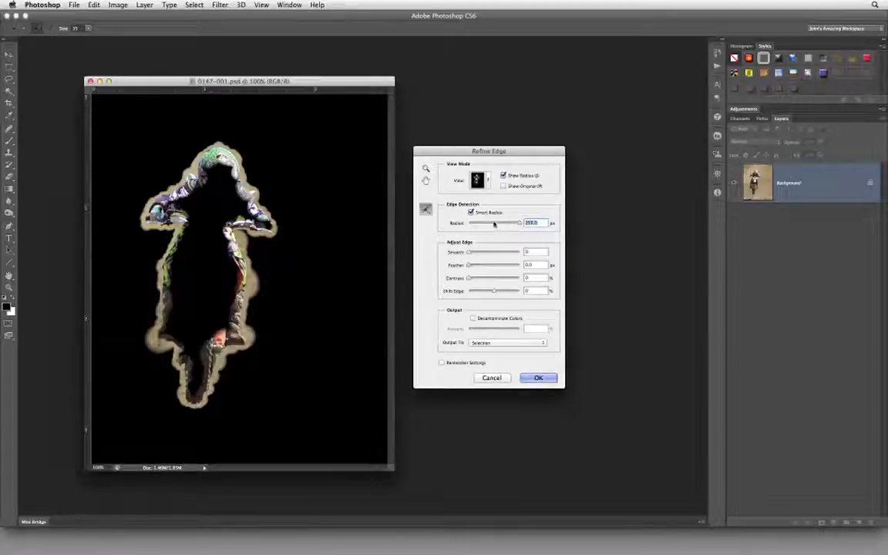
pyautogui.click(498, 224)
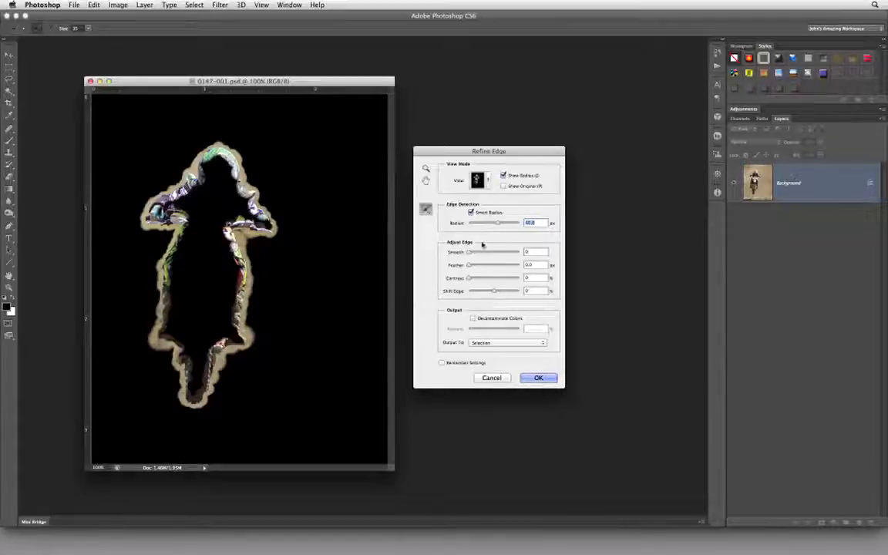
pyautogui.moveTo(499, 225); pyautogui.dragTo(519, 222)
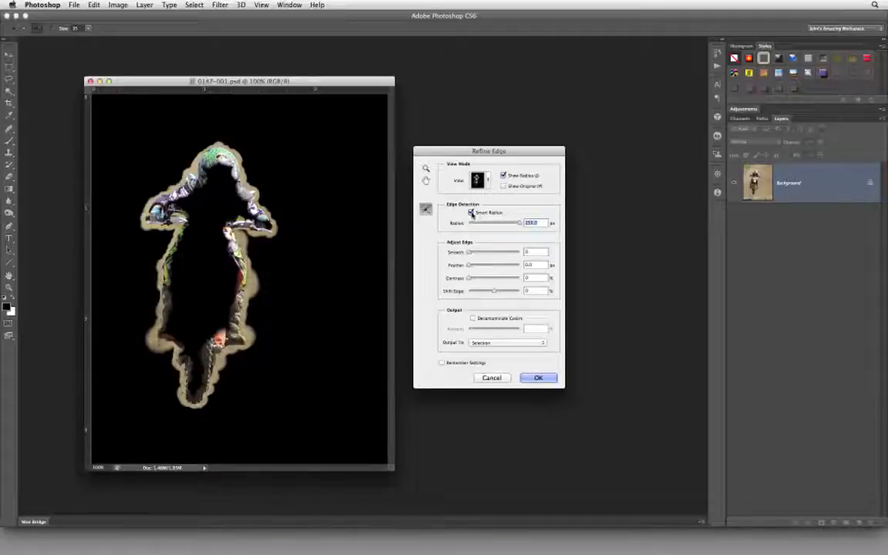
# Compare the radius with Smart Radius off, re-enable Smart Radius and reduce the radius to below 1 px
pyautogui.click(472, 213)
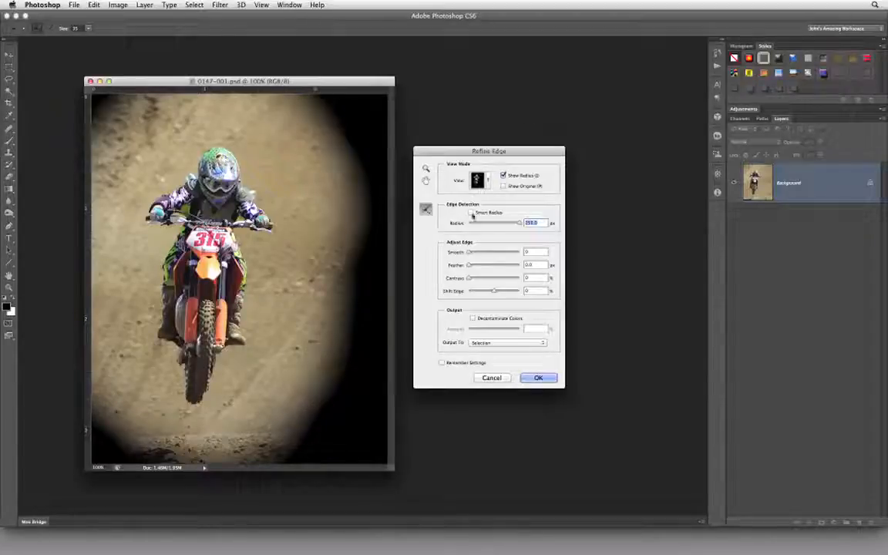
pyautogui.click(494, 224)
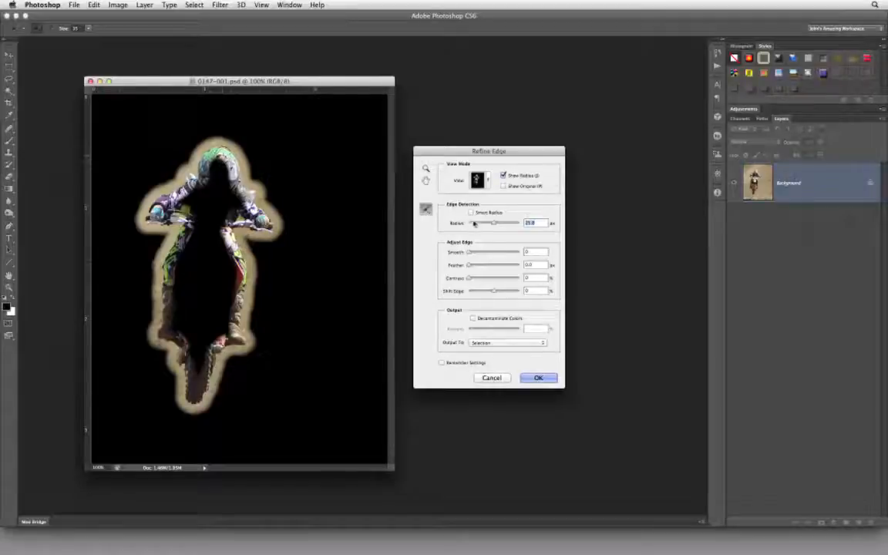
pyautogui.click(471, 212)
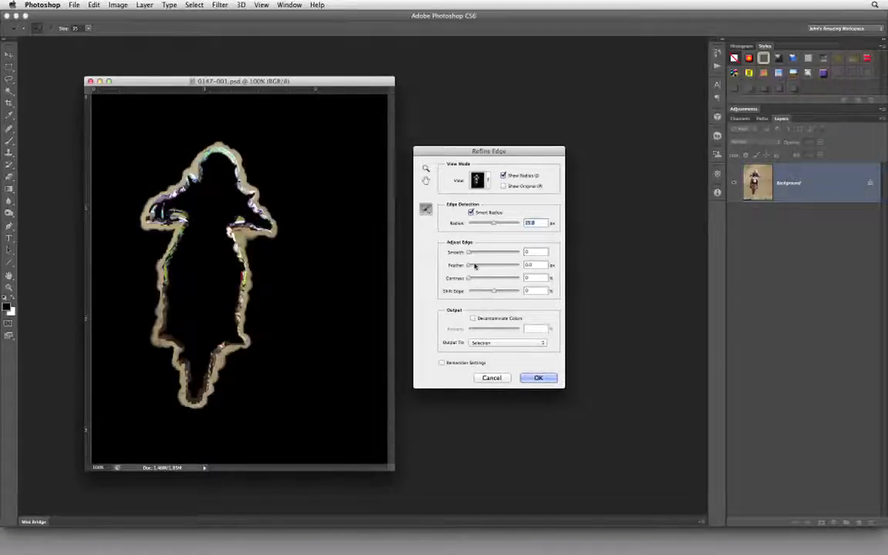
pyautogui.click(474, 225)
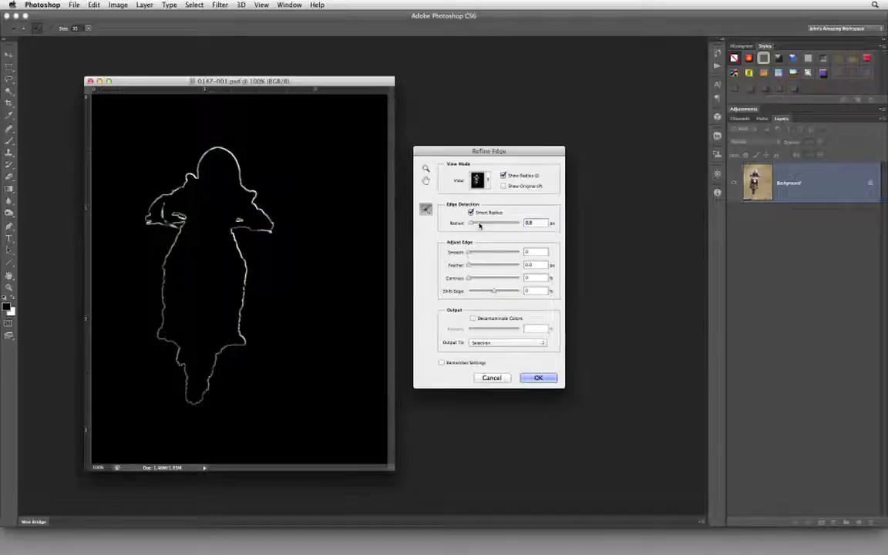
# Turn off Show Radius and switch the Refine Edge preview to the Black & White view
pyautogui.click(504, 176)
pyautogui.click(483, 181)
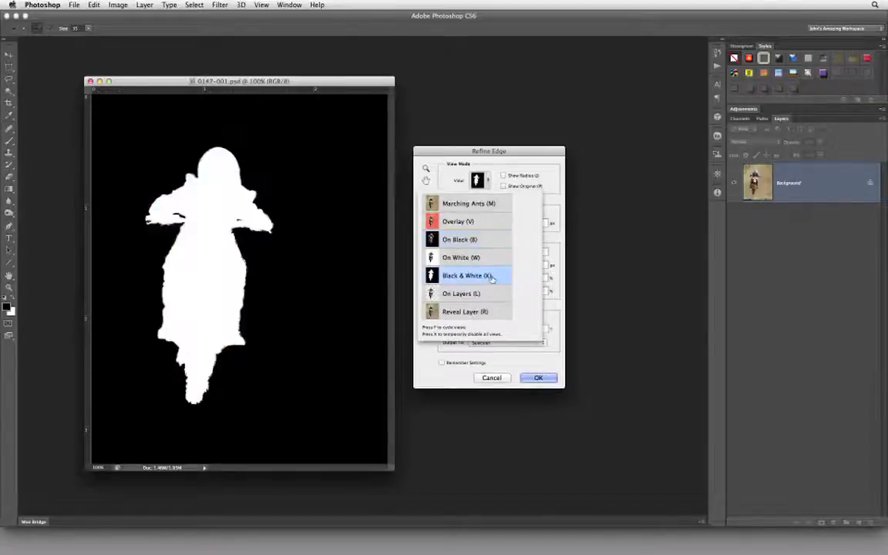
pyautogui.click(511, 151)
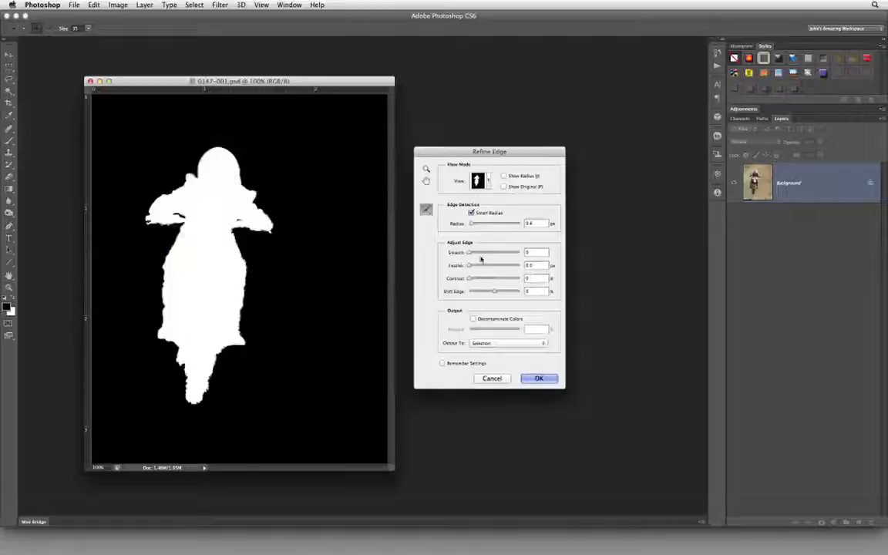
# Try the Smooth and Feather adjustments on the selection edge at different strengths, resetting each to 0
pyautogui.moveTo(470, 253); pyautogui.dragTo(483, 253)
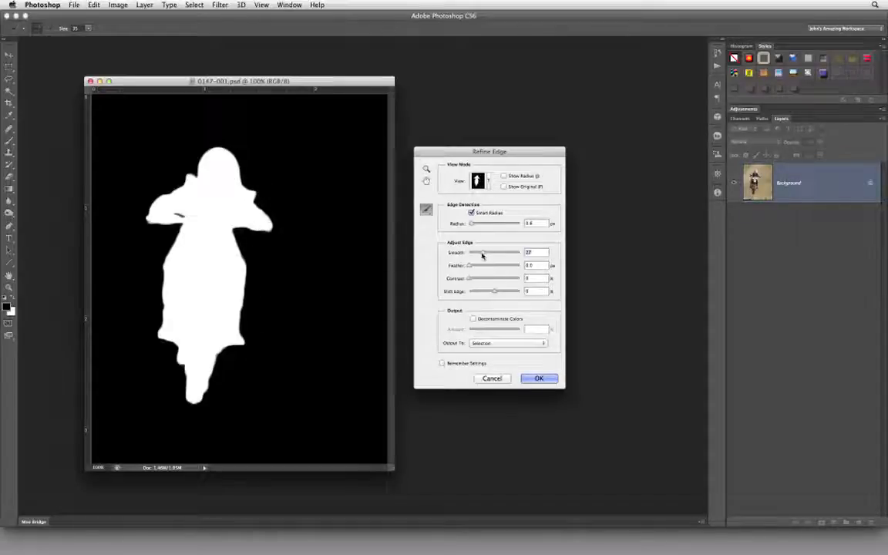
pyautogui.moveTo(484, 255); pyautogui.dragTo(517, 254)
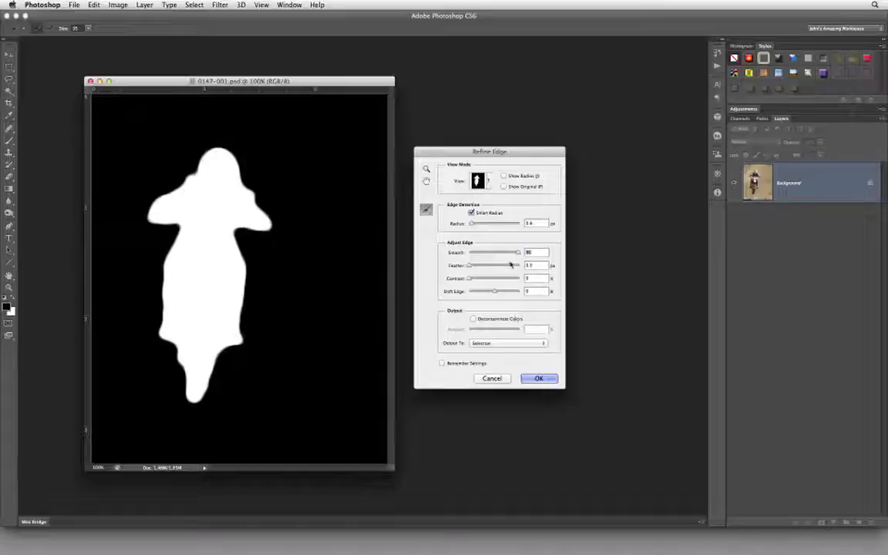
pyautogui.moveTo(519, 252); pyautogui.dragTo(444, 259)
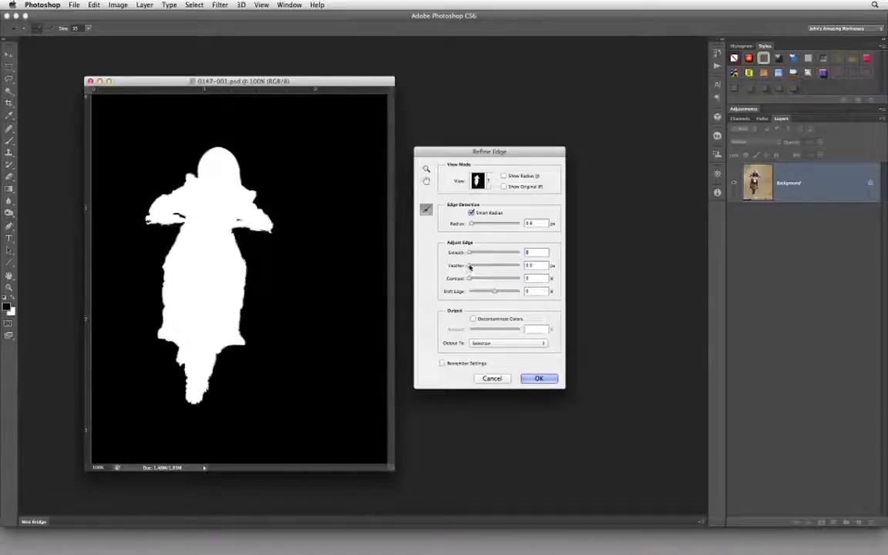
pyautogui.moveTo(468, 265)
pyautogui.mouseDown()
pyautogui.moveTo(488, 266)
pyautogui.moveTo(476, 266)
pyautogui.mouseUp()
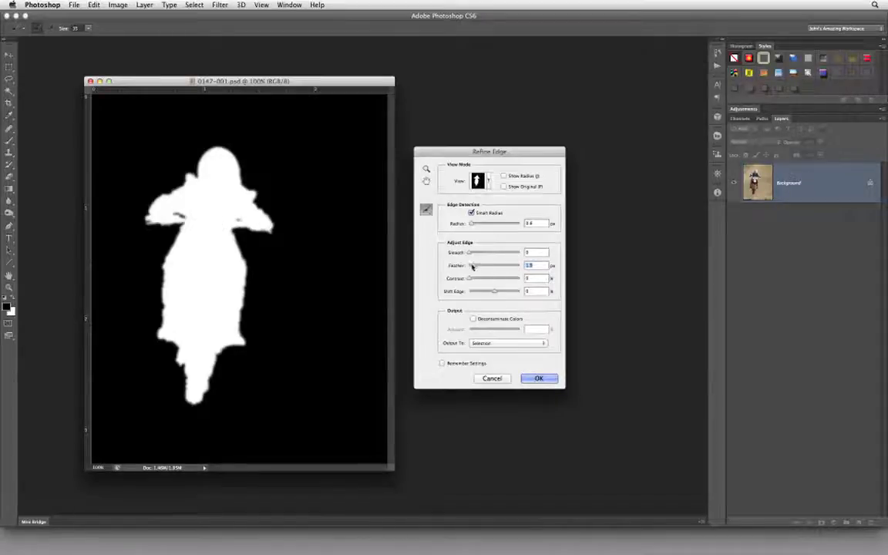
pyautogui.moveTo(473, 267); pyautogui.dragTo(476, 256)
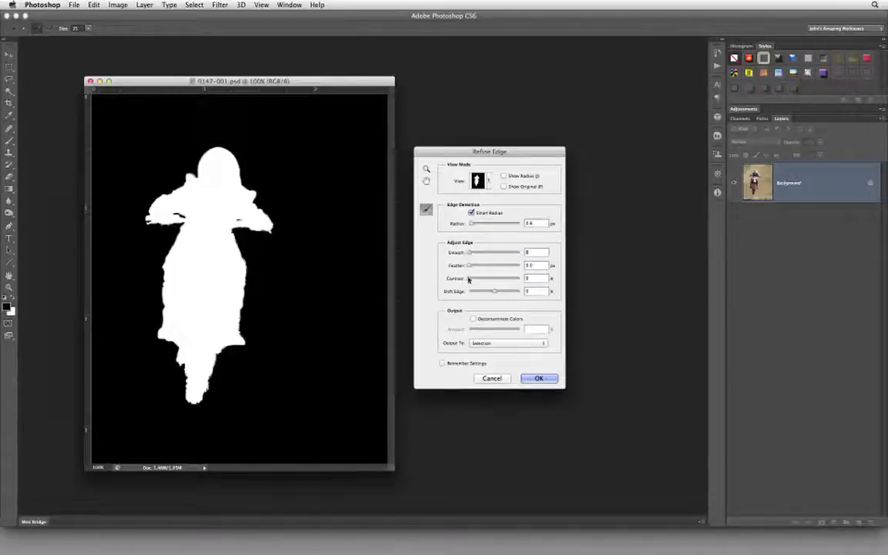
# Try the Contrast adjustment and Shift Edge at -100% and +100%, resetting both to 0
pyautogui.moveTo(470, 279); pyautogui.dragTo(520, 276)
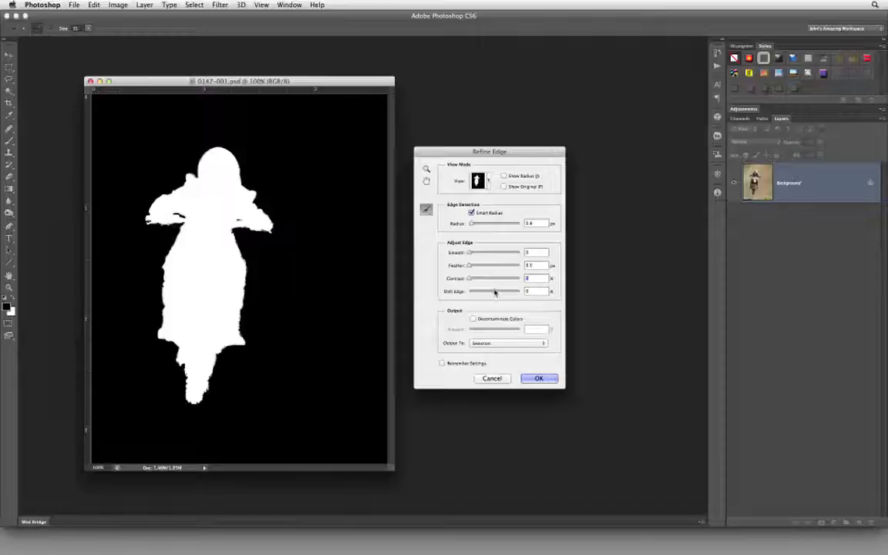
pyautogui.moveTo(495, 292); pyautogui.dragTo(454, 293)
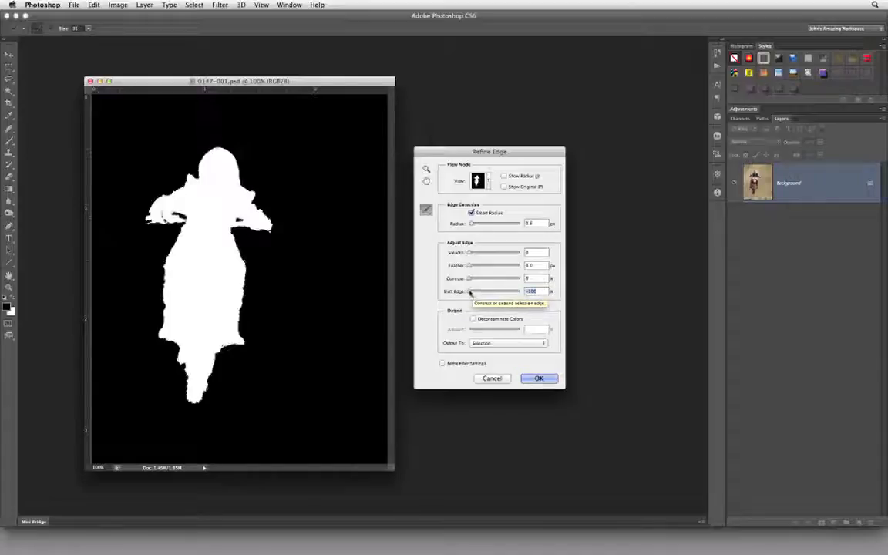
pyautogui.moveTo(470, 293); pyautogui.dragTo(527, 292)
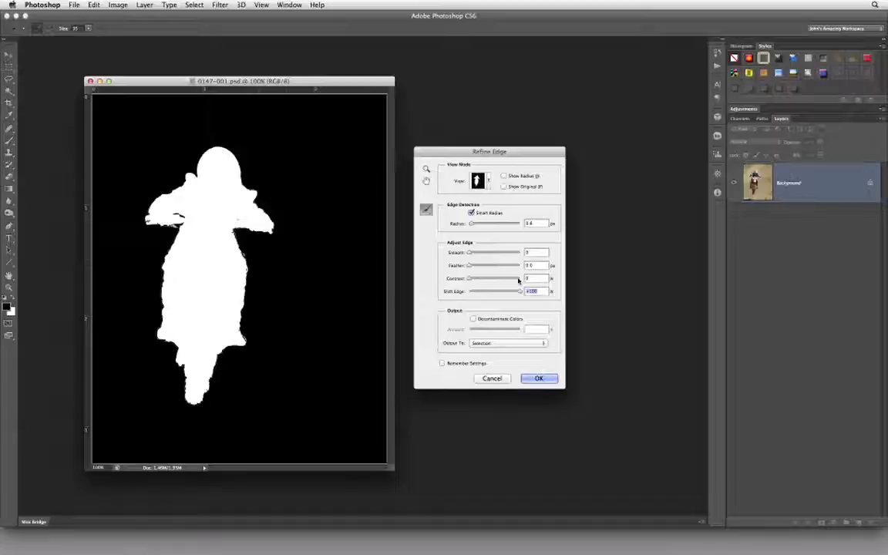
pyautogui.write('0')
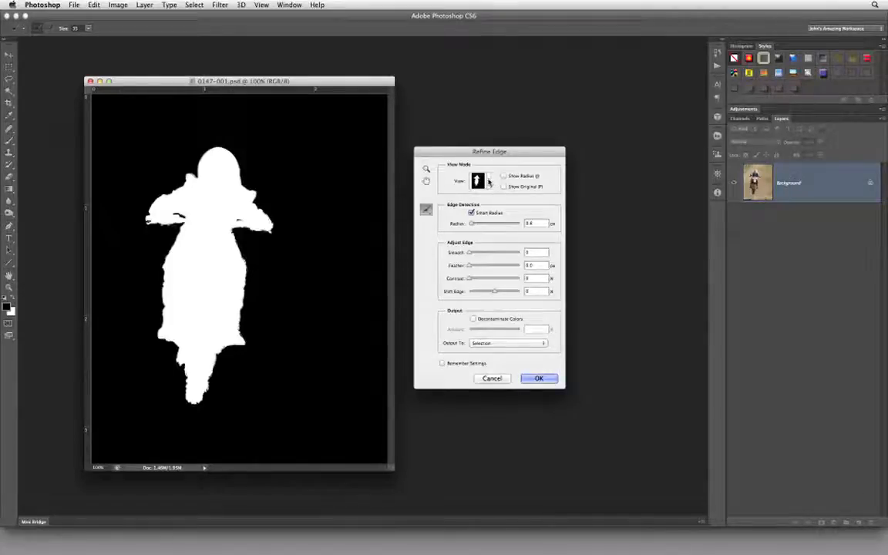
# Using the Marching Ants view, output the rider selection to a New Layer with Decontaminate Colors on, and undo that output
pyautogui.click(489, 182)
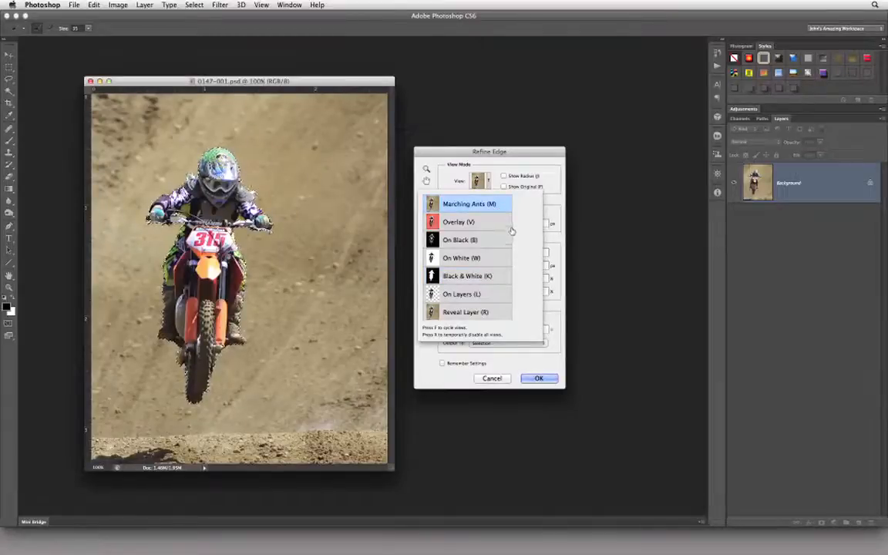
pyautogui.click(525, 169)
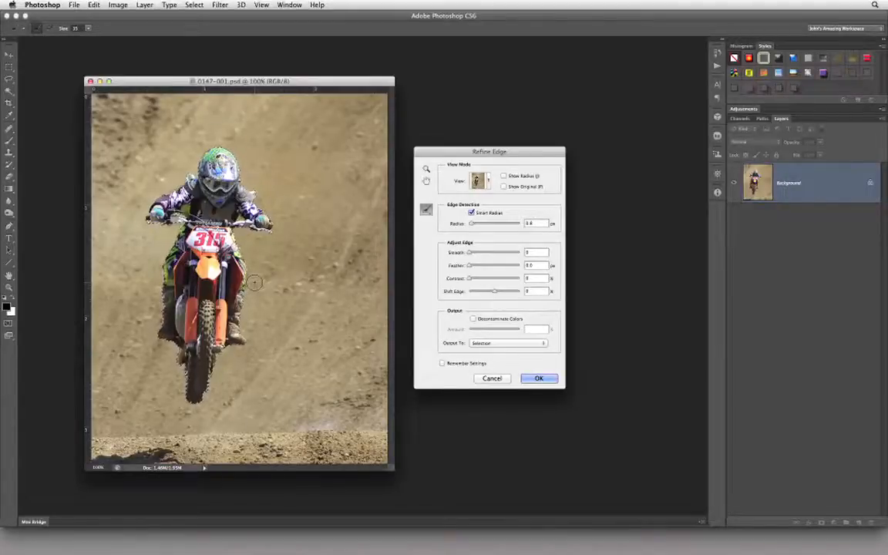
pyautogui.click(473, 319)
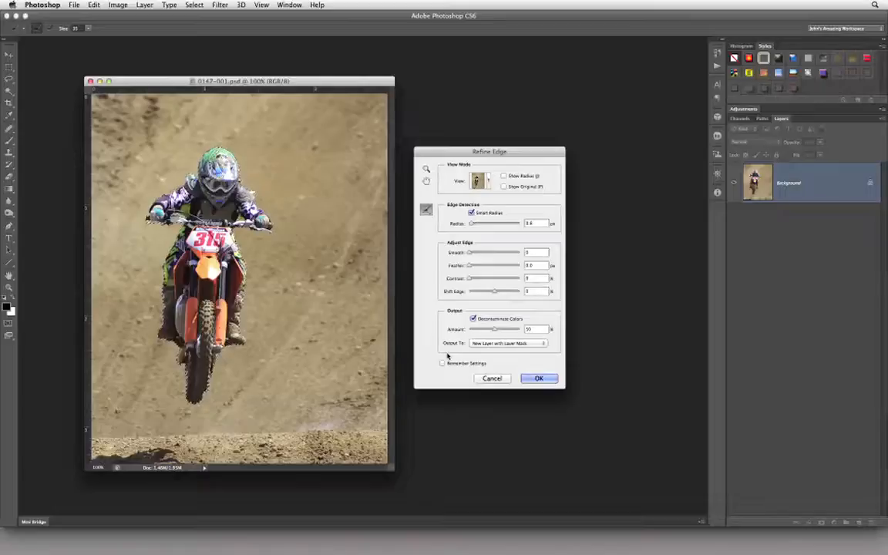
pyautogui.click(541, 344)
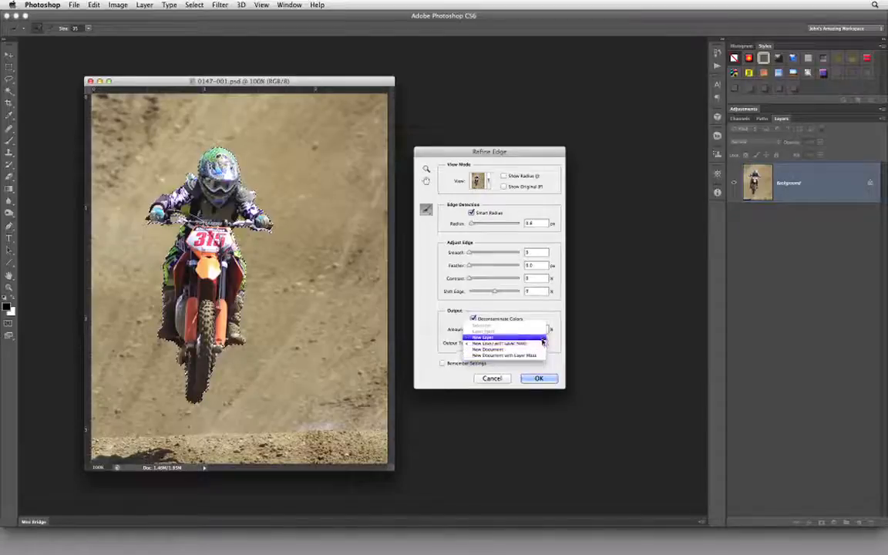
pyautogui.click(543, 338)
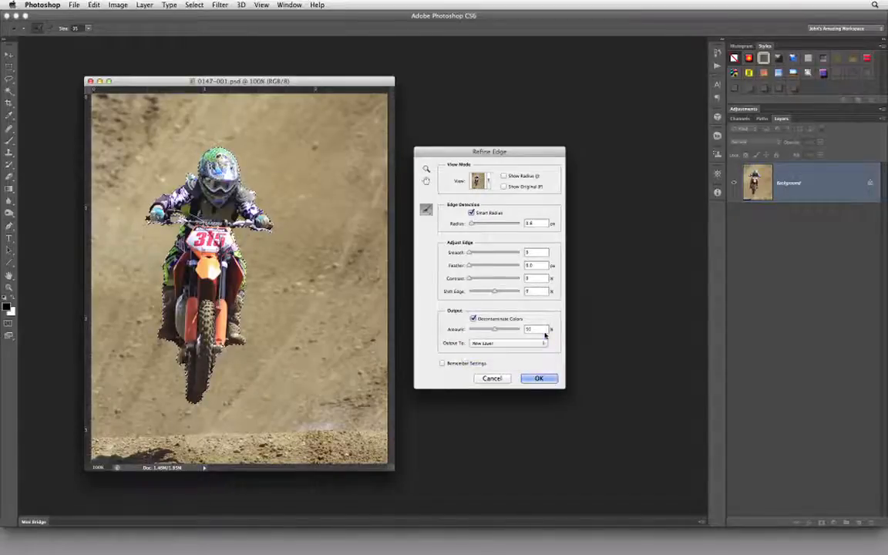
pyautogui.click(538, 376)
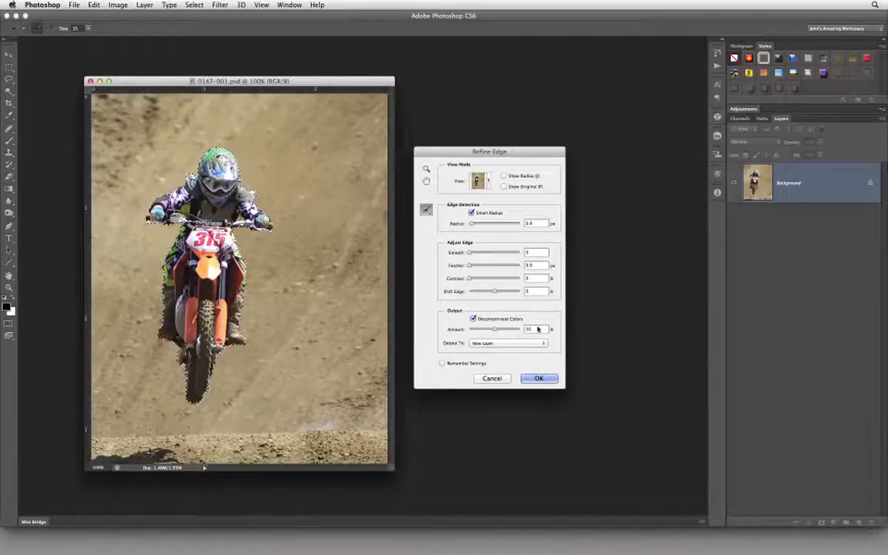
pyautogui.click(538, 378)
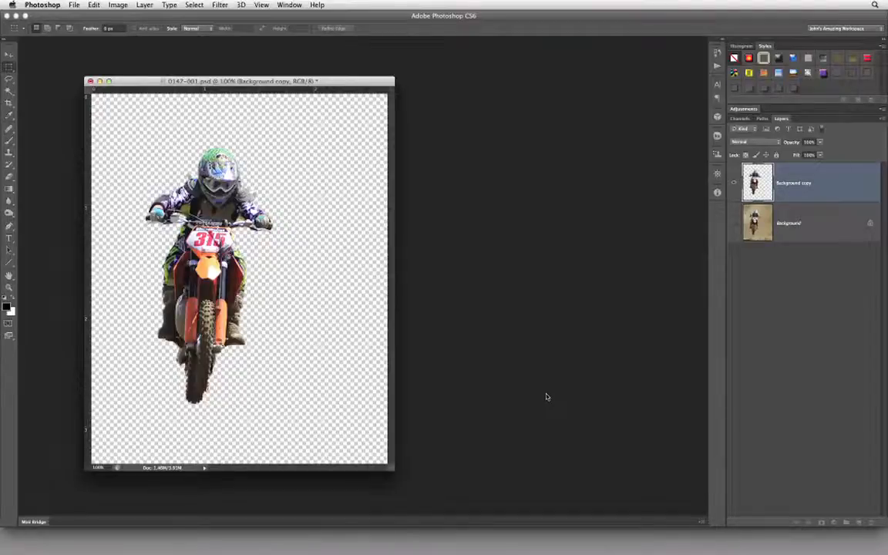
pyautogui.press('super+z')
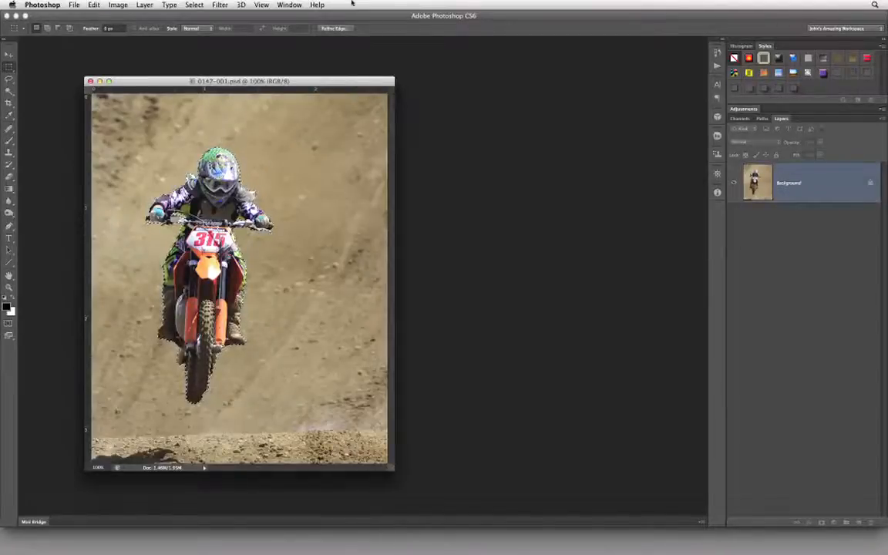
# Refine the rider selection's edge again and output it as a New Layer with Layer Mask
pyautogui.click(344, 31)
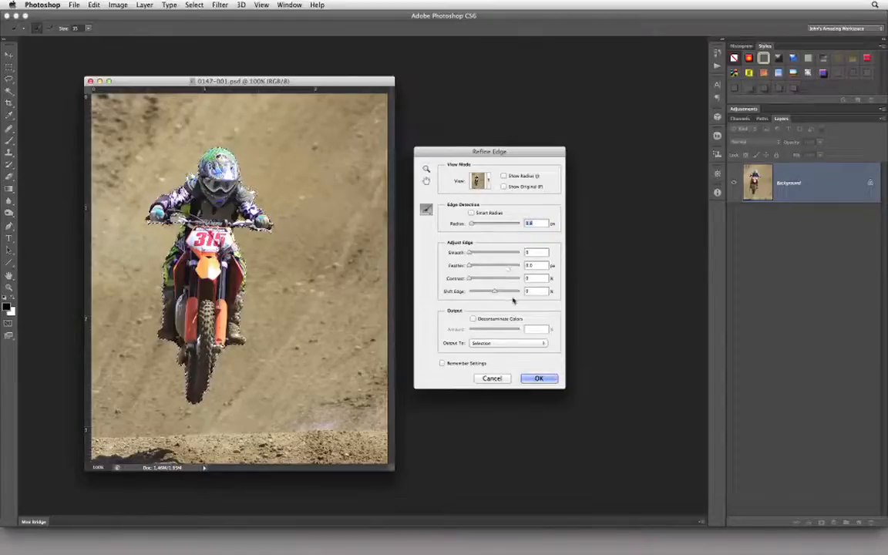
pyautogui.click(513, 343)
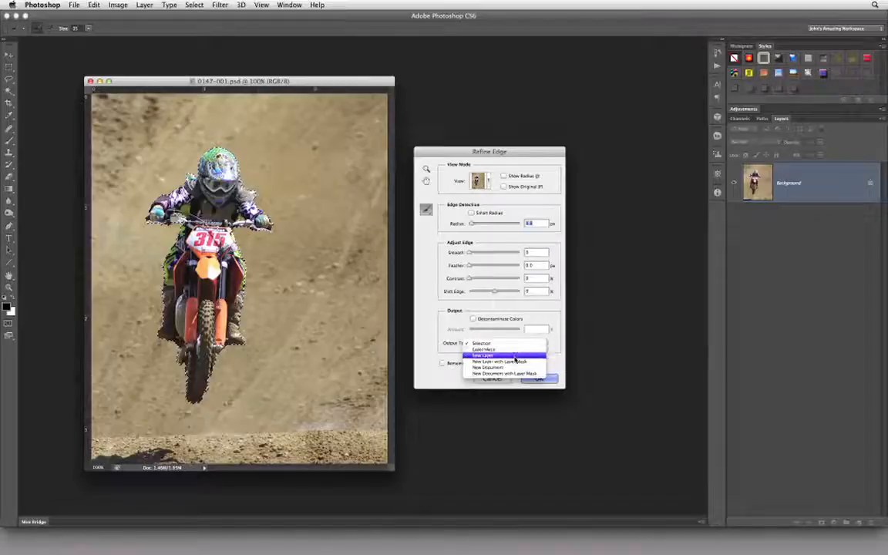
pyautogui.click(529, 363)
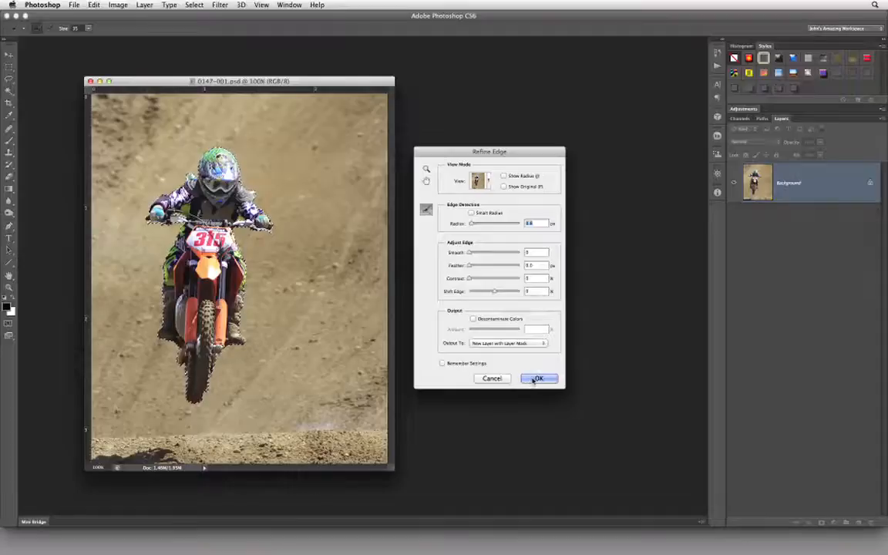
pyautogui.click(534, 379)
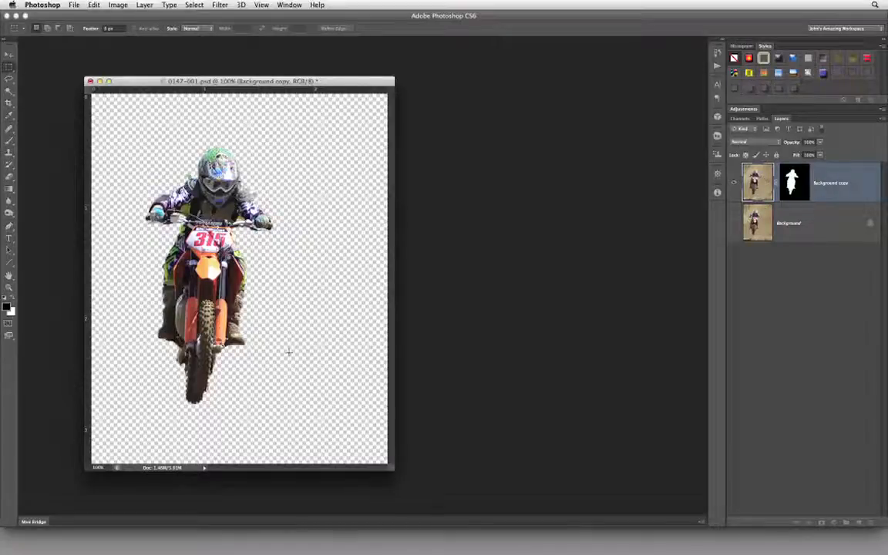
# Show and hide the Background layer beneath the masked rider, and apply the layer mask on the Background copy layer
pyautogui.click(733, 224)
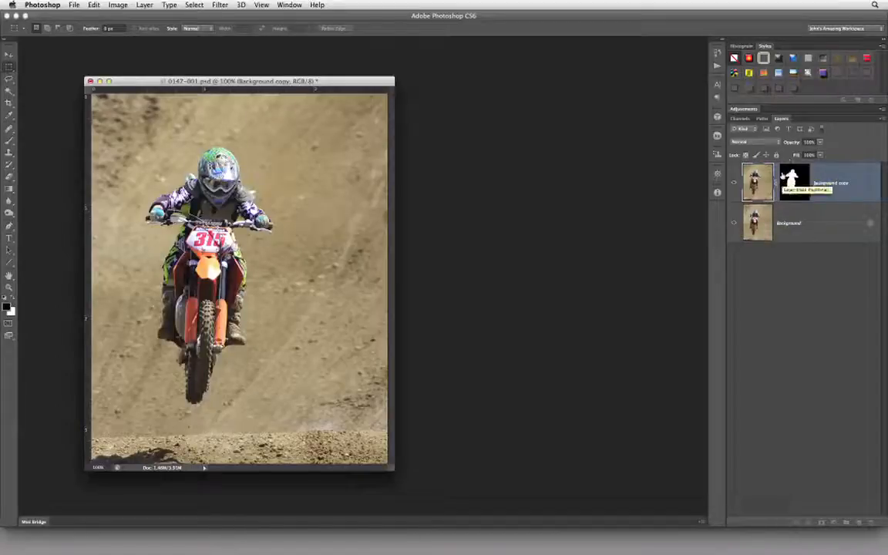
pyautogui.click(734, 223)
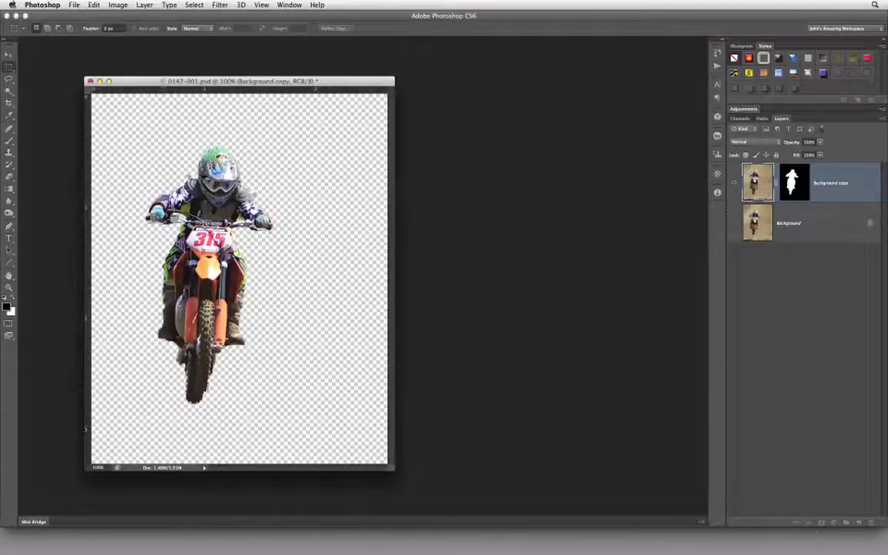
pyautogui.click(144, 5)
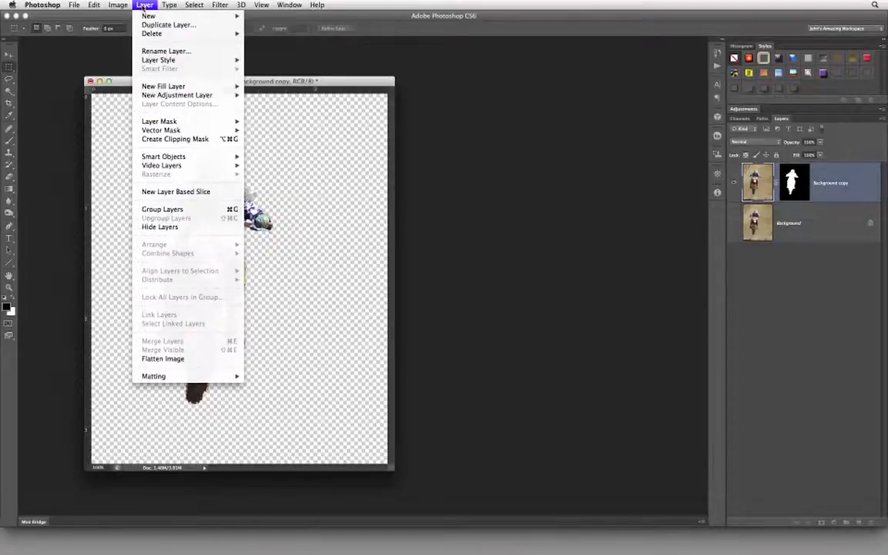
pyautogui.moveTo(162, 122)
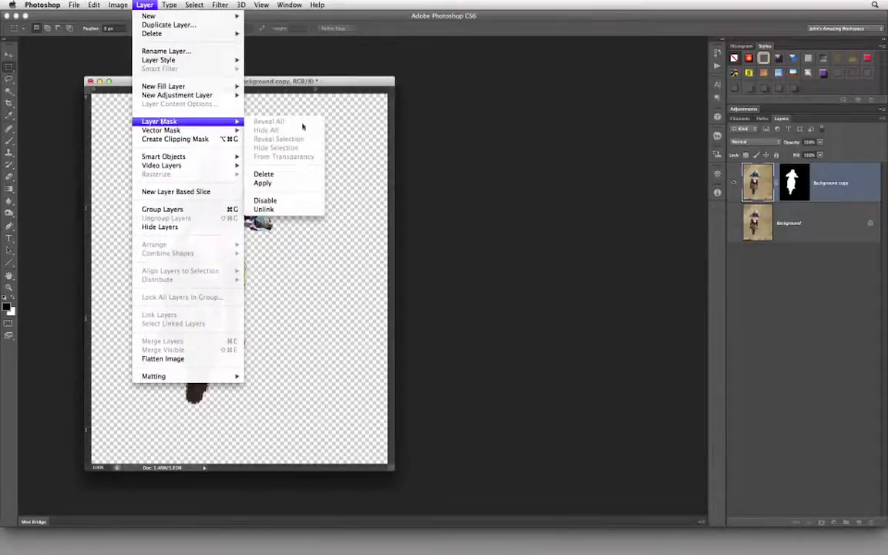
pyautogui.click(299, 185)
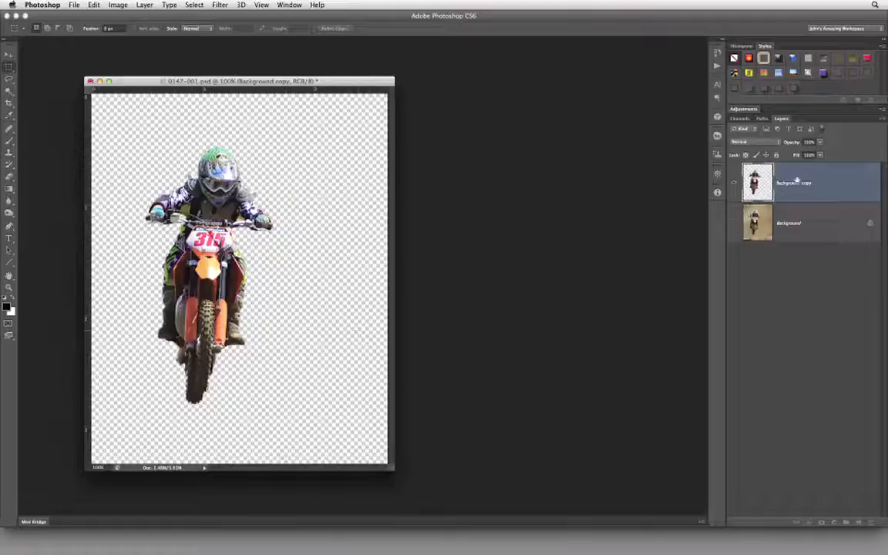
# Rename the Background copy layer as "color rider"
pyautogui.doubleClick(794, 182)
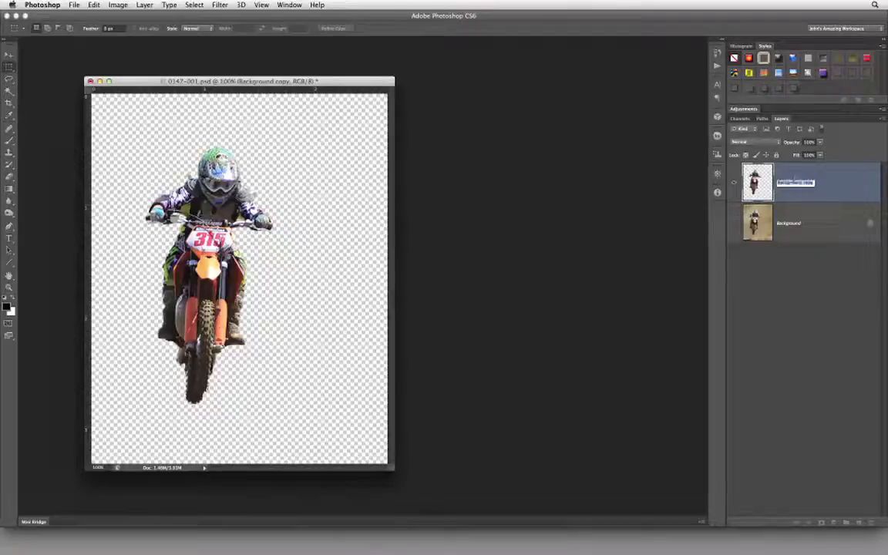
pyautogui.write('color')
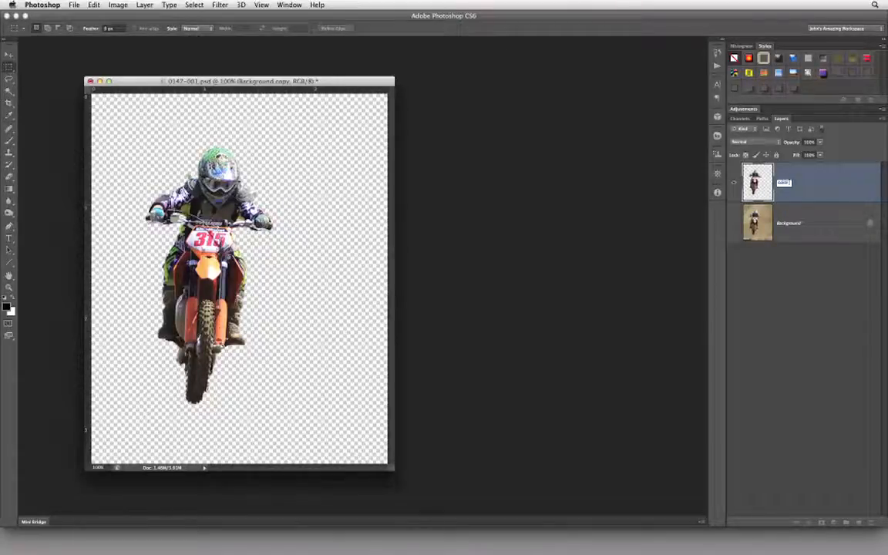
pyautogui.write(' rider')
pyautogui.press('Return')
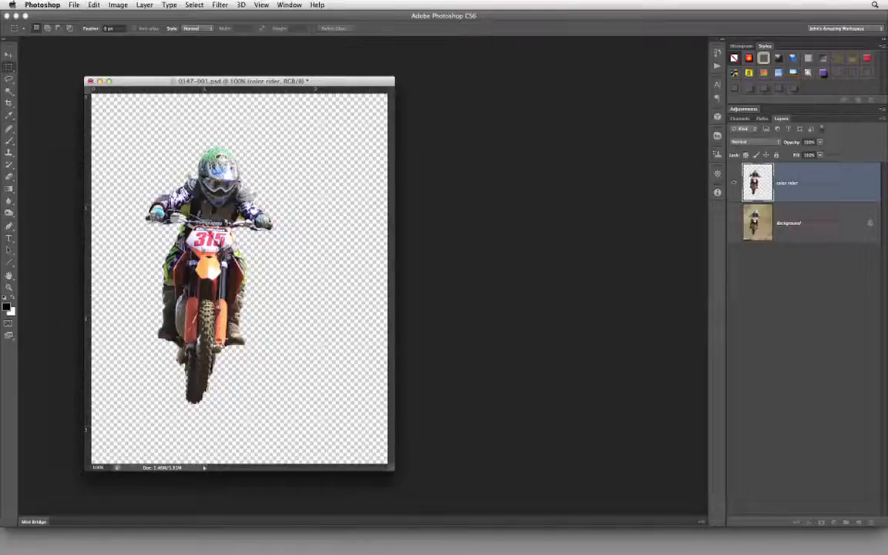
# Duplicate the color rider layer and move the copy down and to the right of the original rider
pyautogui.press('super+j')
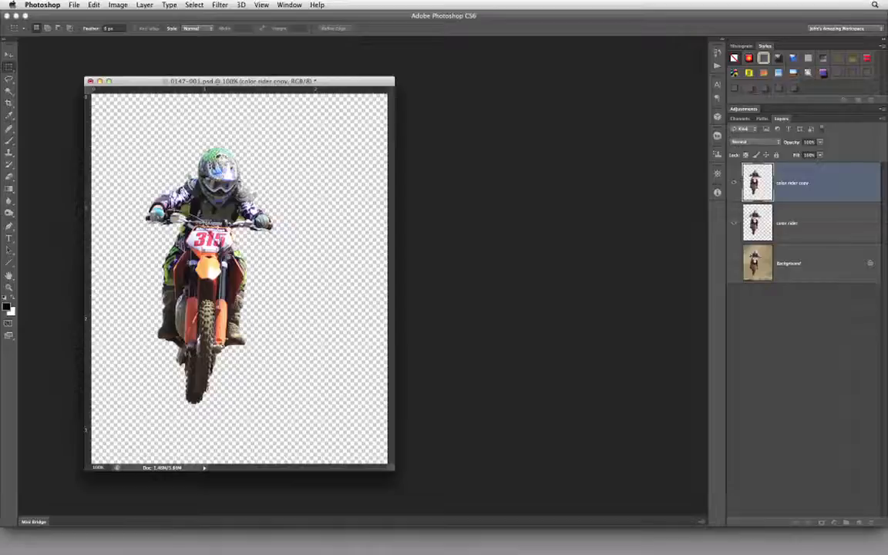
pyautogui.click(7, 55)
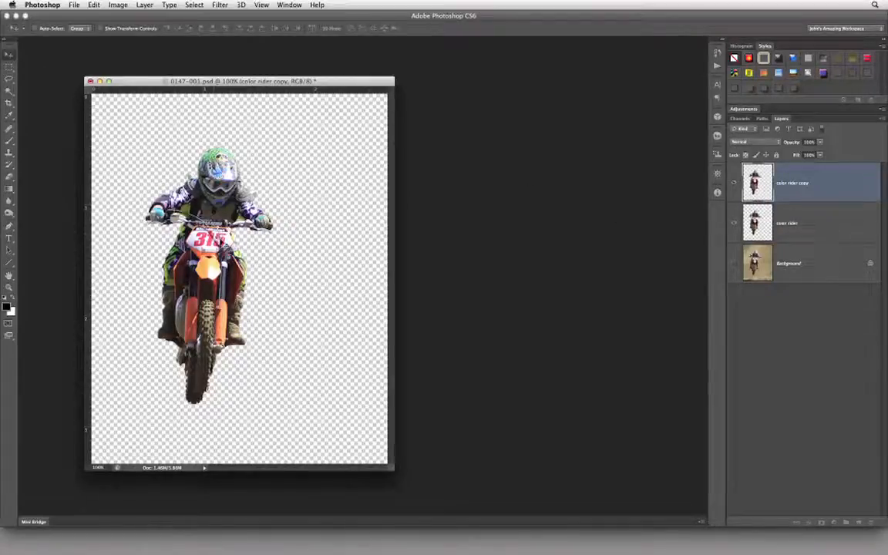
pyautogui.moveTo(227, 216); pyautogui.dragTo(330, 267)
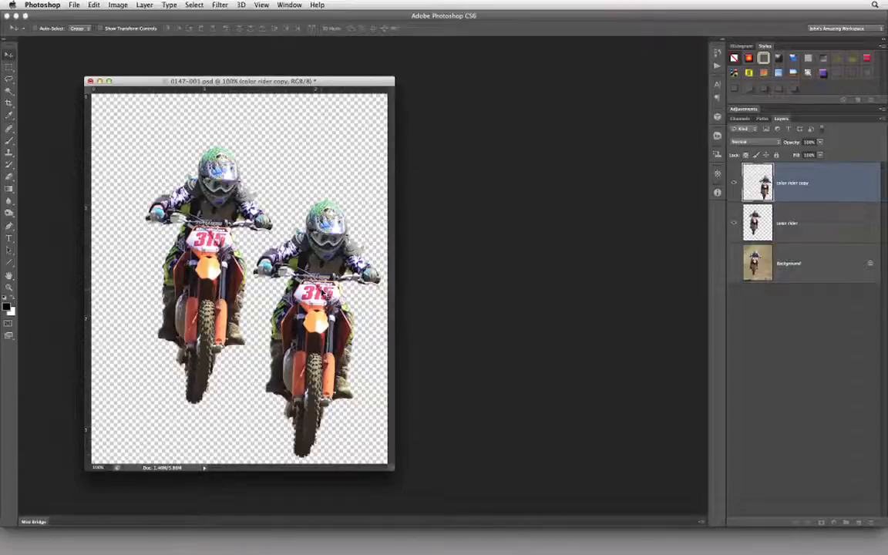
# Scale the rider copy proportionally to about 48% with Free Transform and move it slightly lower on the canvas
pyautogui.click(93, 5)
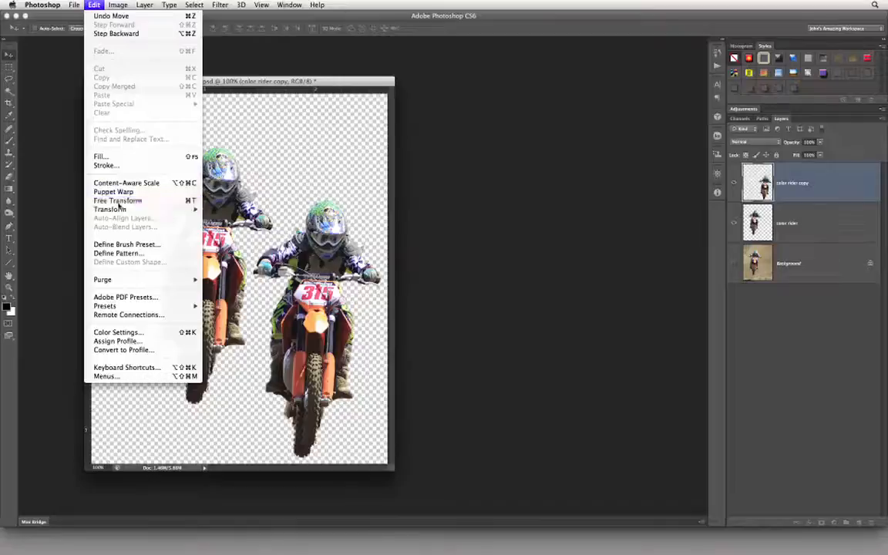
pyautogui.click(117, 200)
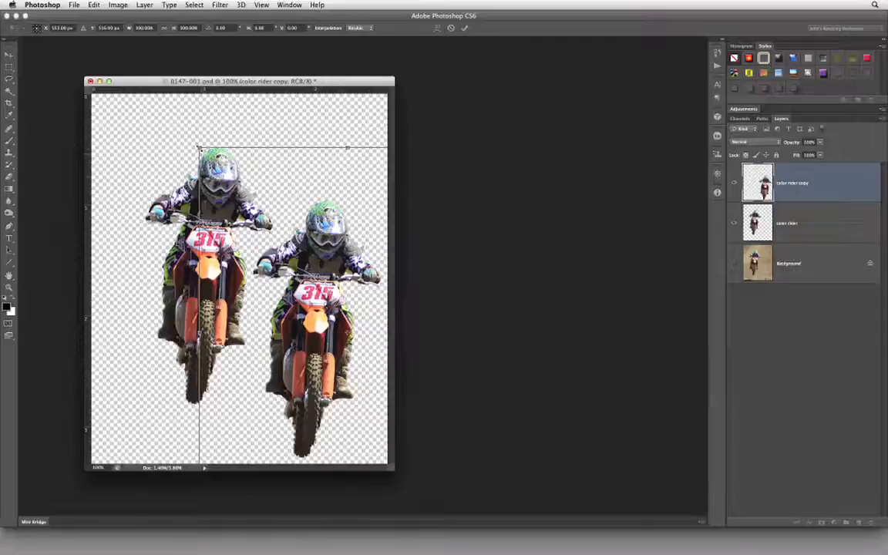
pyautogui.moveTo(199, 146); pyautogui.dragTo(263, 254)
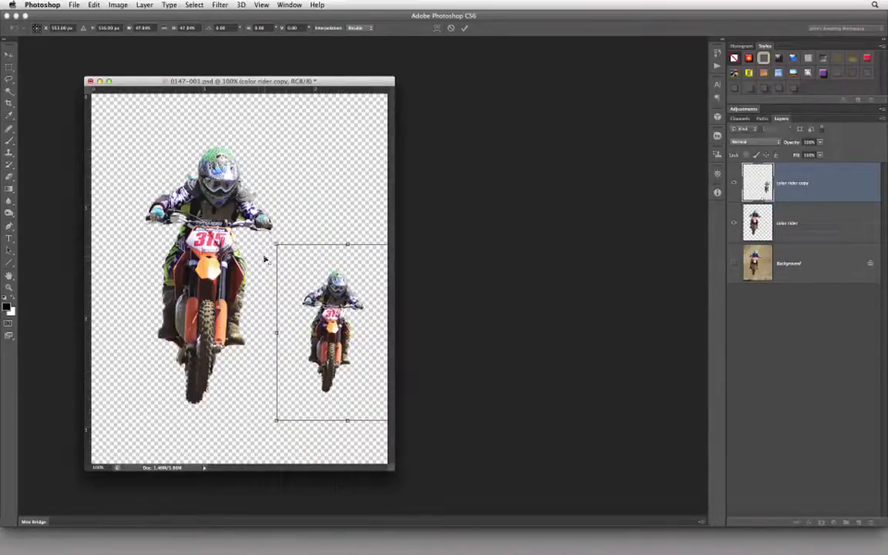
pyautogui.click(466, 28)
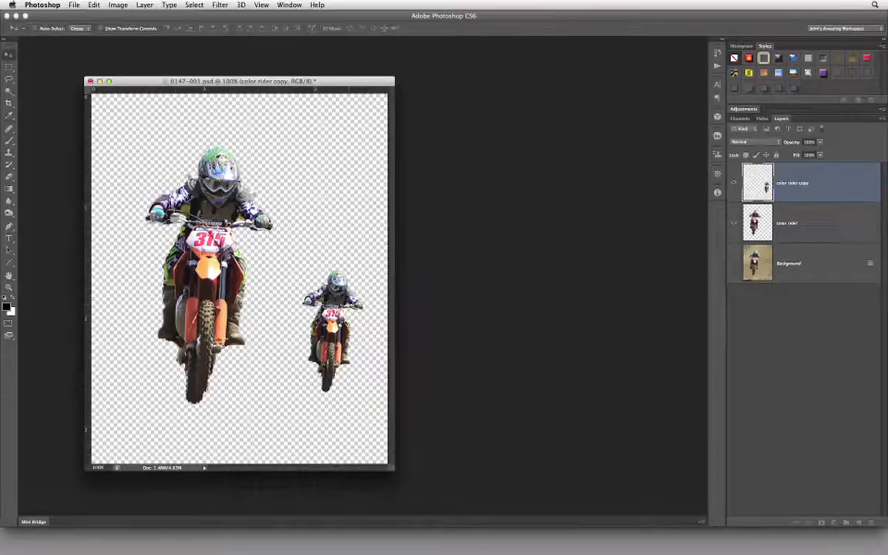
pyautogui.moveTo(348, 275); pyautogui.dragTo(346, 316)
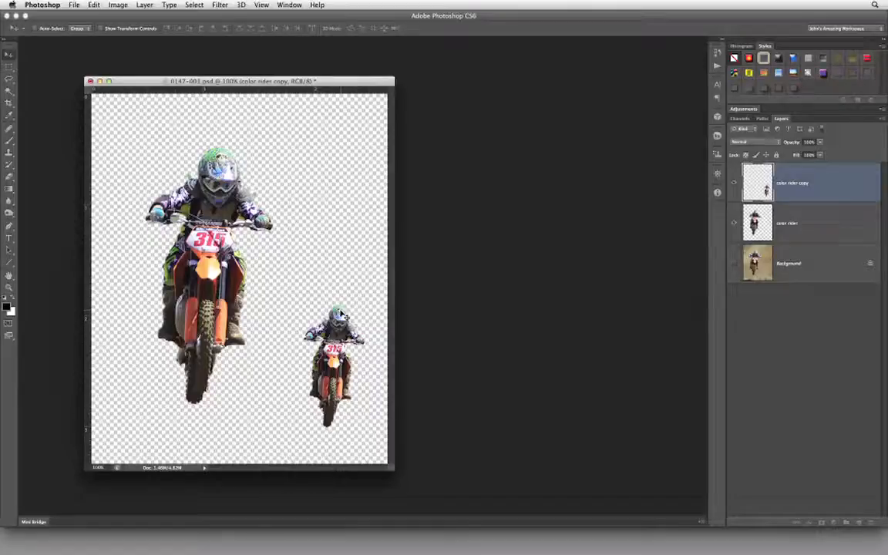
# Flip the small rider copy horizontally
pyautogui.click(91, 5)
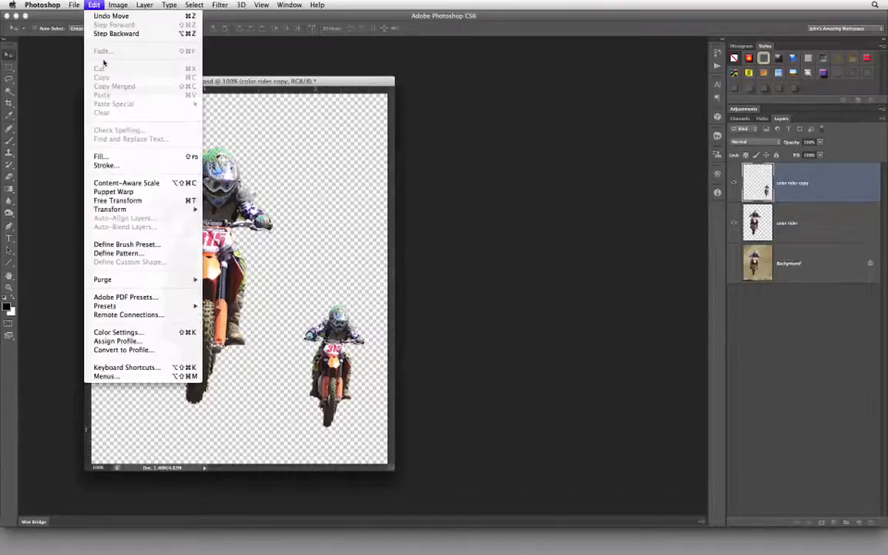
pyautogui.moveTo(124, 208)
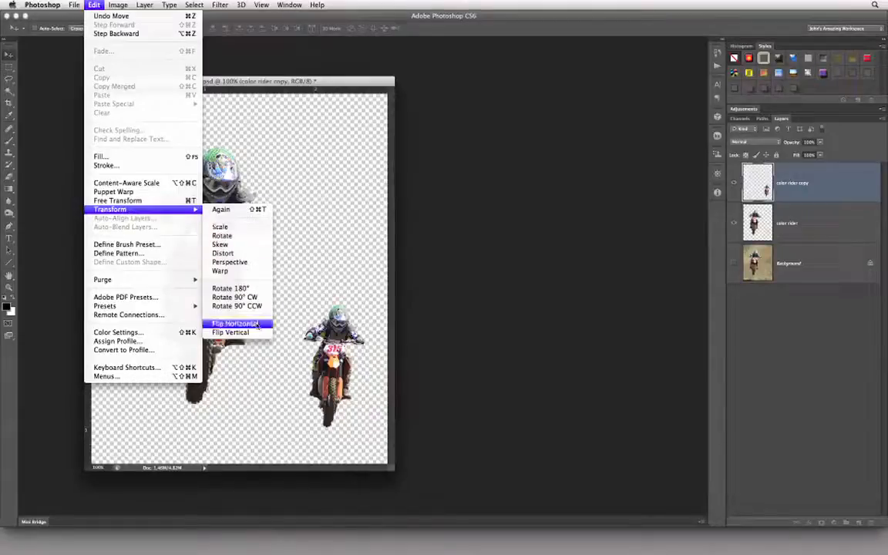
pyautogui.click(235, 323)
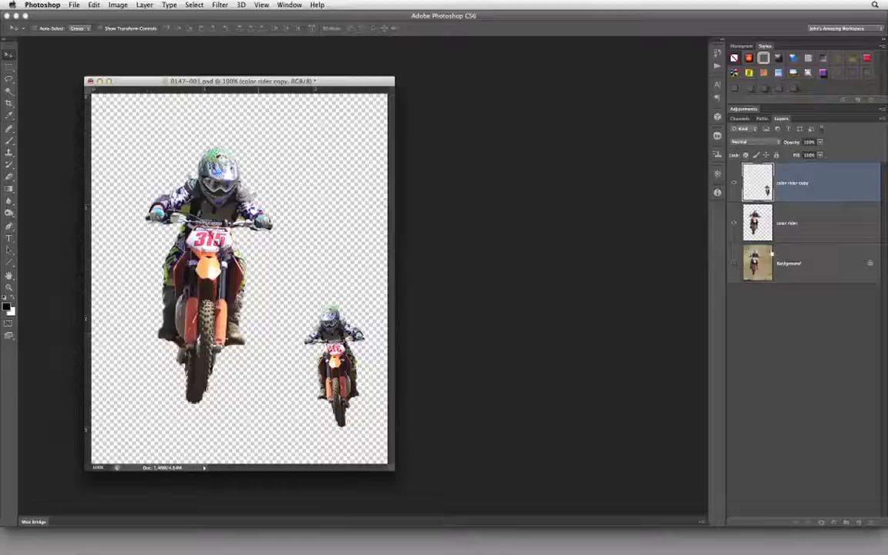
# Show the Background layer and turn the small rider copy black and white with a black-to-white Gradient Map adjustment
pyautogui.click(734, 264)
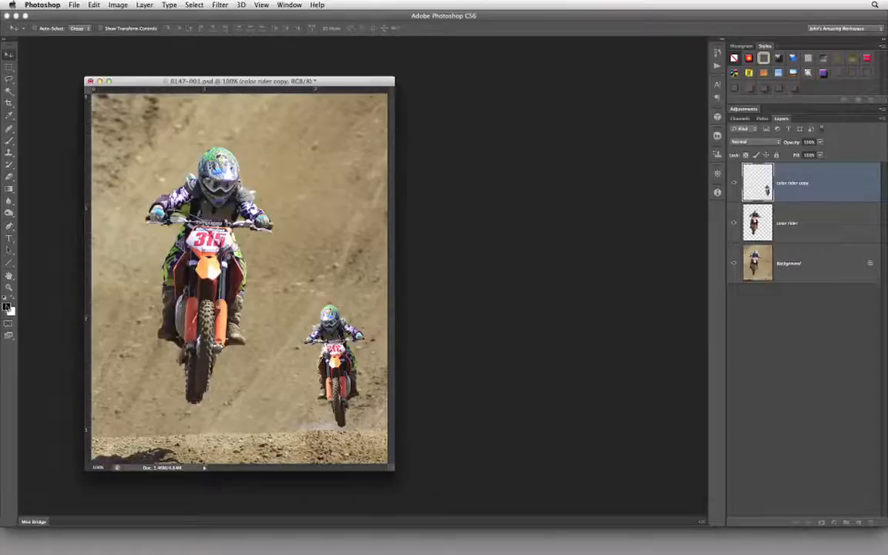
pyautogui.click(123, 6)
pyautogui.moveTo(119, 34)
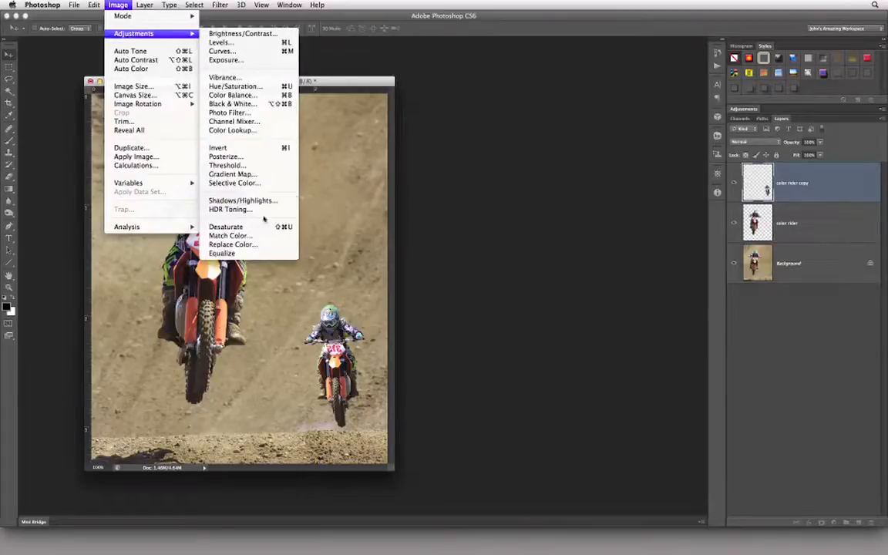
pyautogui.click(263, 178)
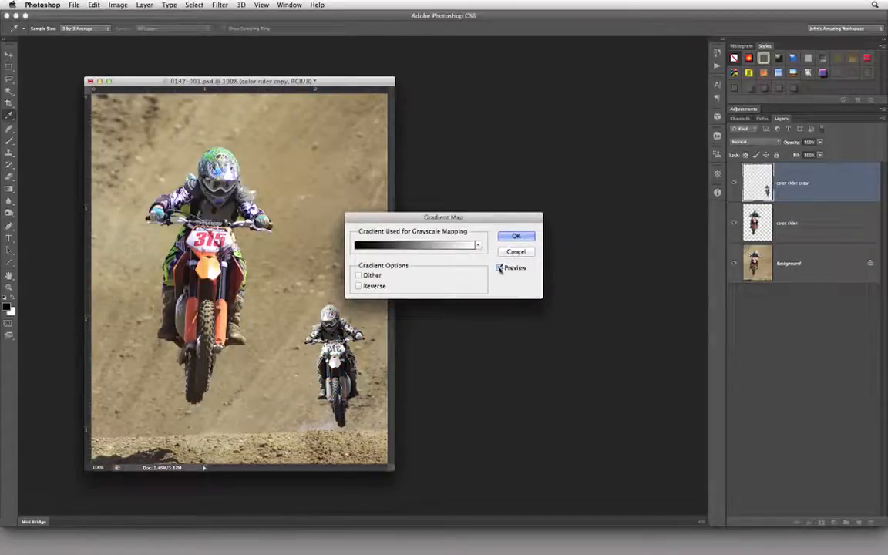
pyautogui.click(499, 268)
pyautogui.click(500, 269)
pyautogui.click(515, 236)
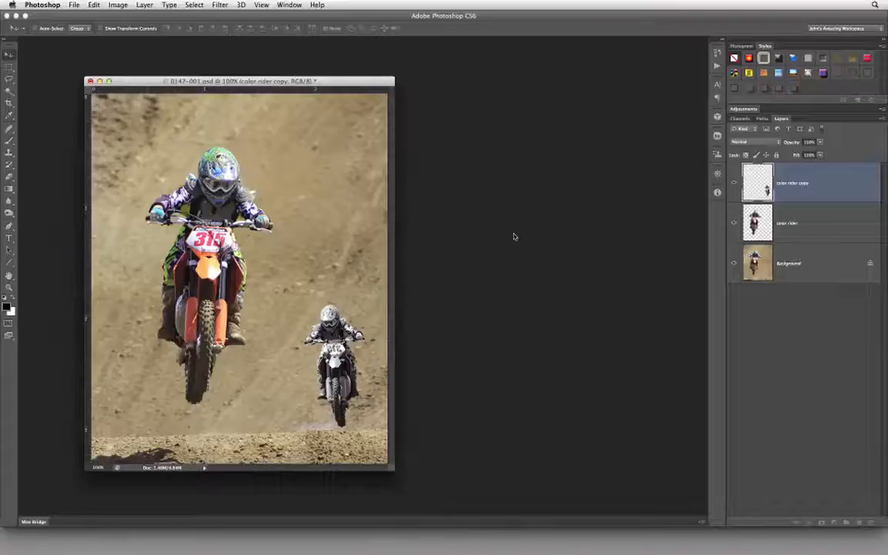
# Rename the color rider copy layer as "greyscale rider"
pyautogui.doubleClick(796, 183)
pyautogui.write('grayscale rider')
pyautogui.press('Return')
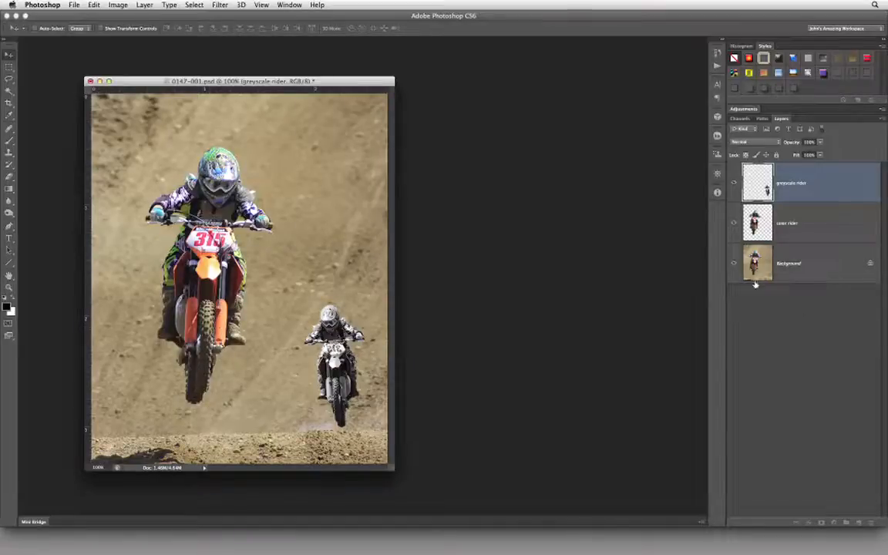
# Convert the locked Background into a regular layer, keeping the default name and settings
pyautogui.click(820, 267)
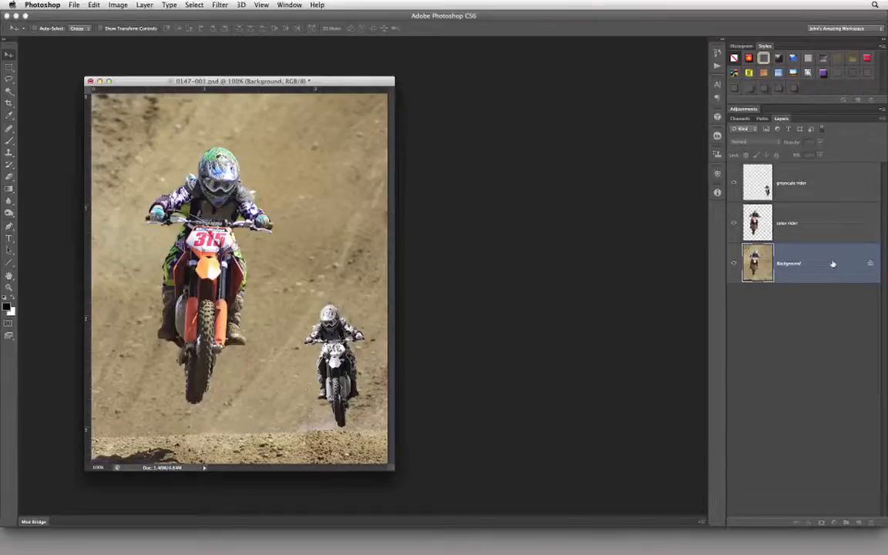
pyautogui.doubleClick(837, 264)
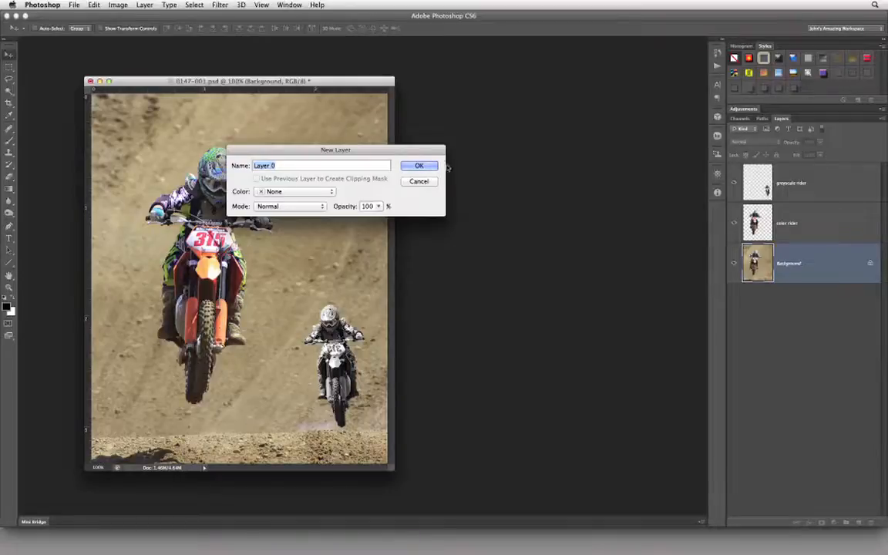
pyautogui.press('Return')
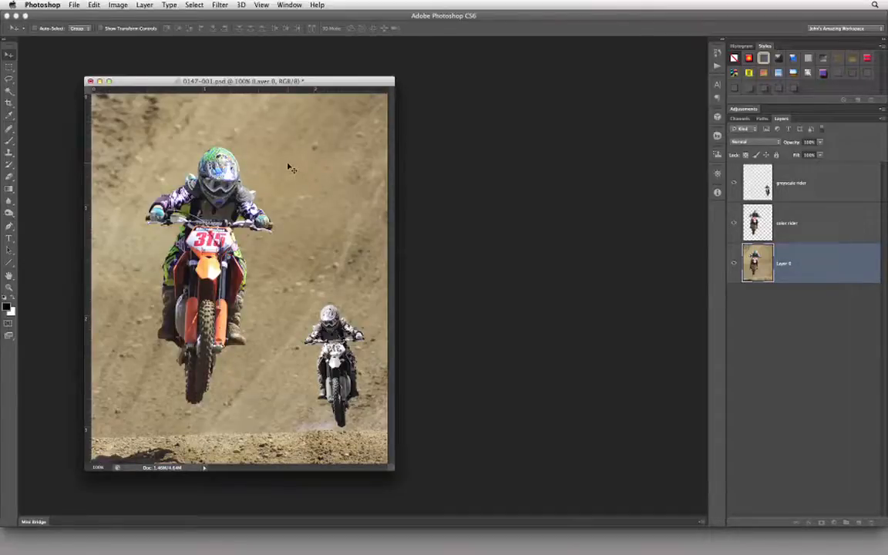
# Enlarge Layer 0 proportionally to about 232% with Free Transform and move it down and right so the rider's helmet and handlebars fill the canvas
pyautogui.press('super+minus')
pyautogui.press('super+minus')
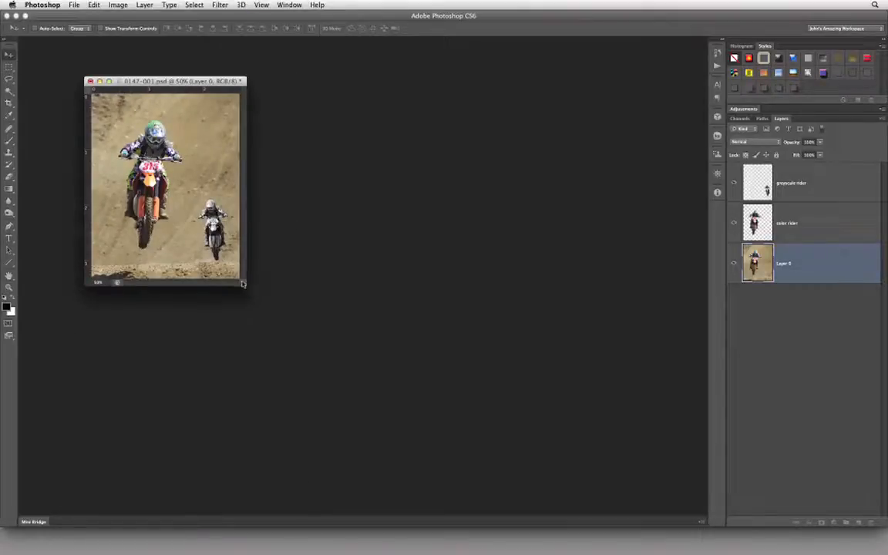
pyautogui.moveTo(242, 283); pyautogui.dragTo(535, 508)
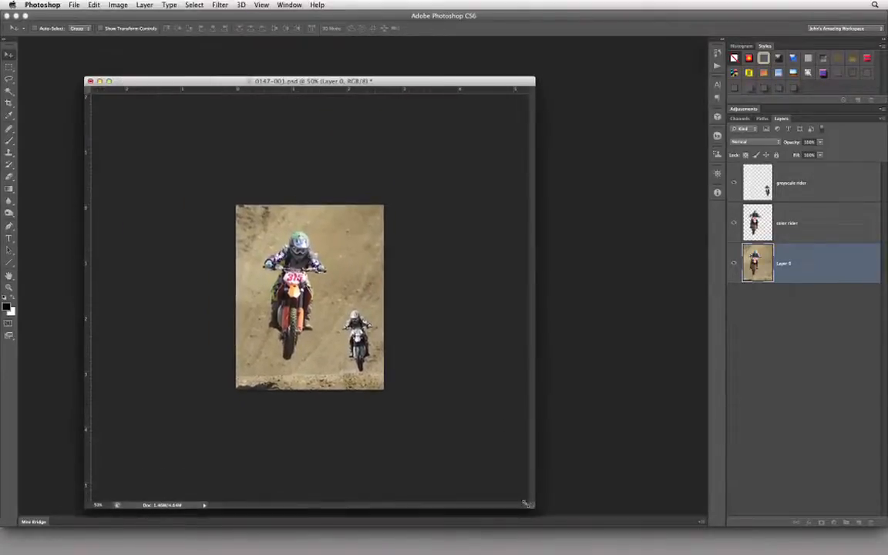
pyautogui.moveTo(216, 82); pyautogui.dragTo(167, 41)
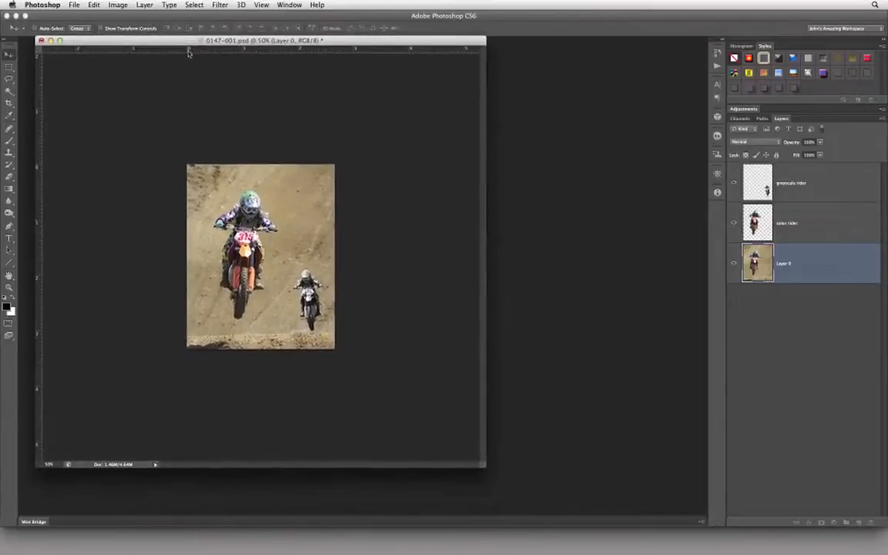
pyautogui.moveTo(486, 466); pyautogui.dragTo(557, 517)
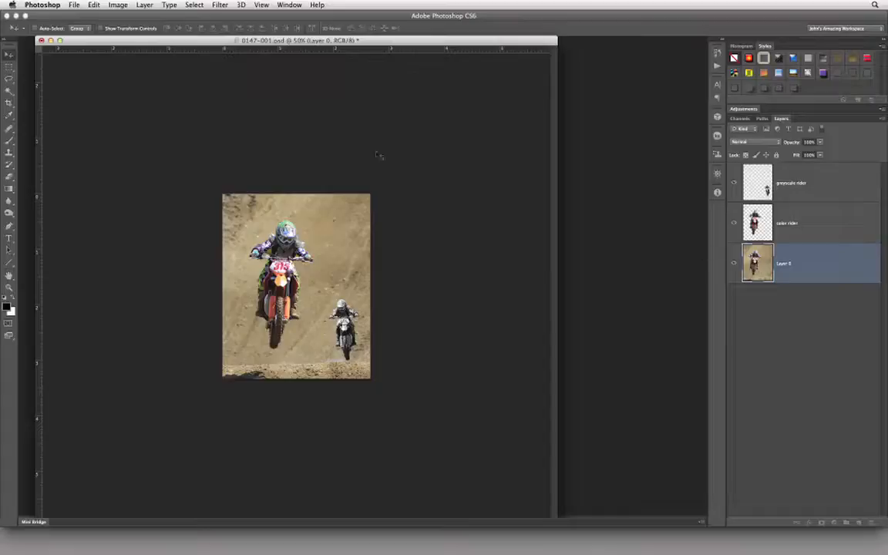
pyautogui.click(92, 6)
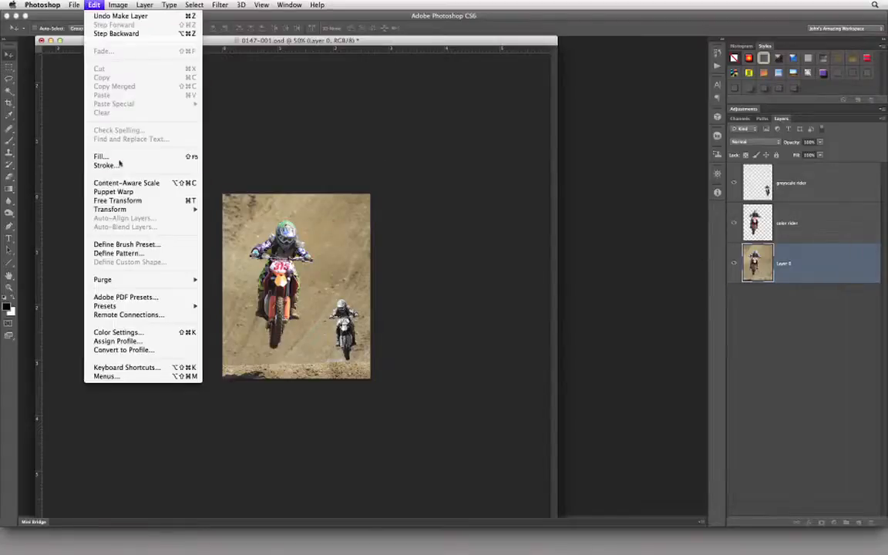
pyautogui.click(124, 202)
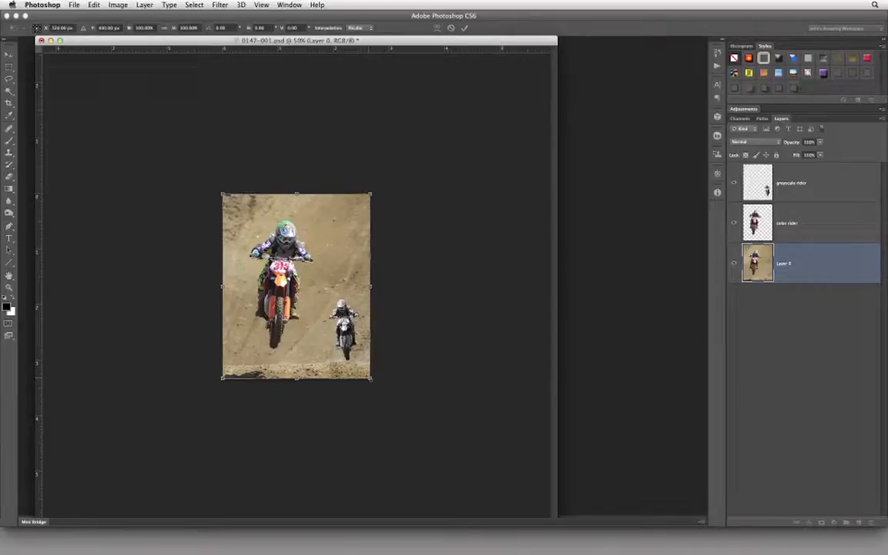
pyautogui.moveTo(371, 379); pyautogui.dragTo(490, 478)
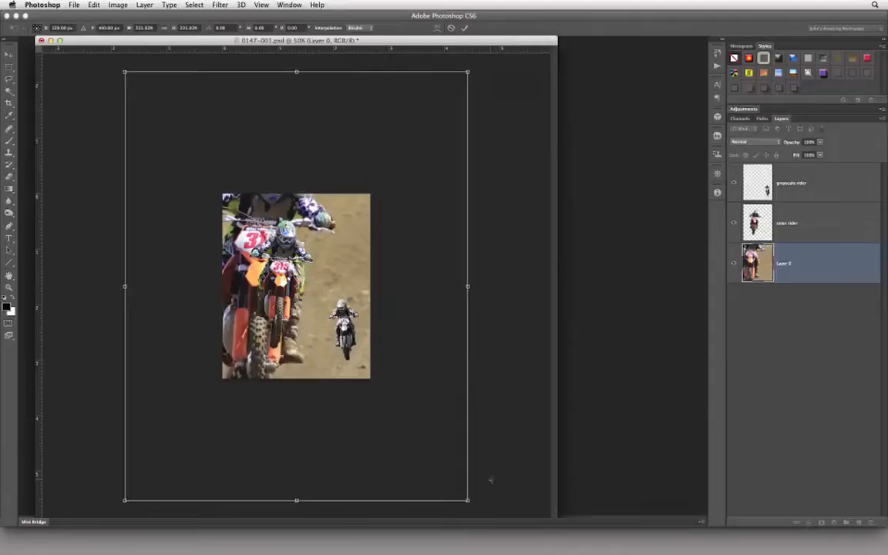
pyautogui.moveTo(319, 231); pyautogui.dragTo(349, 289)
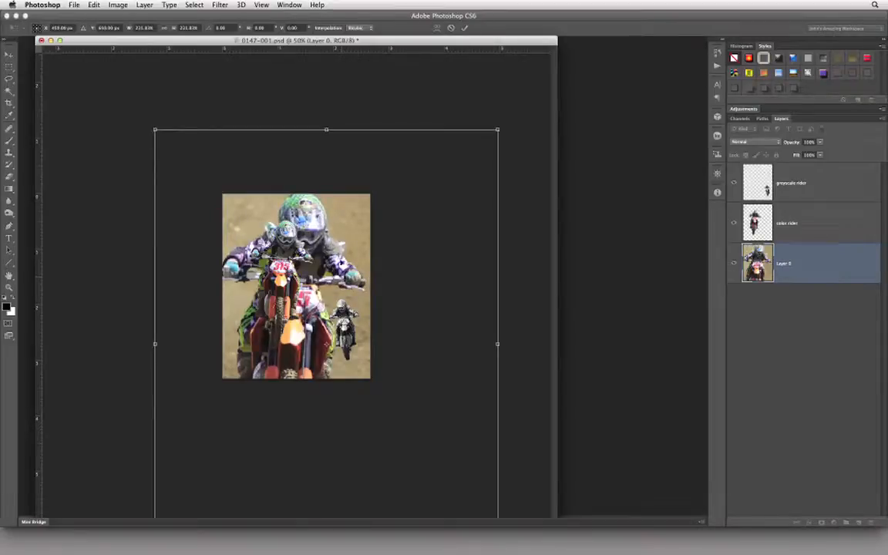
pyautogui.click(465, 28)
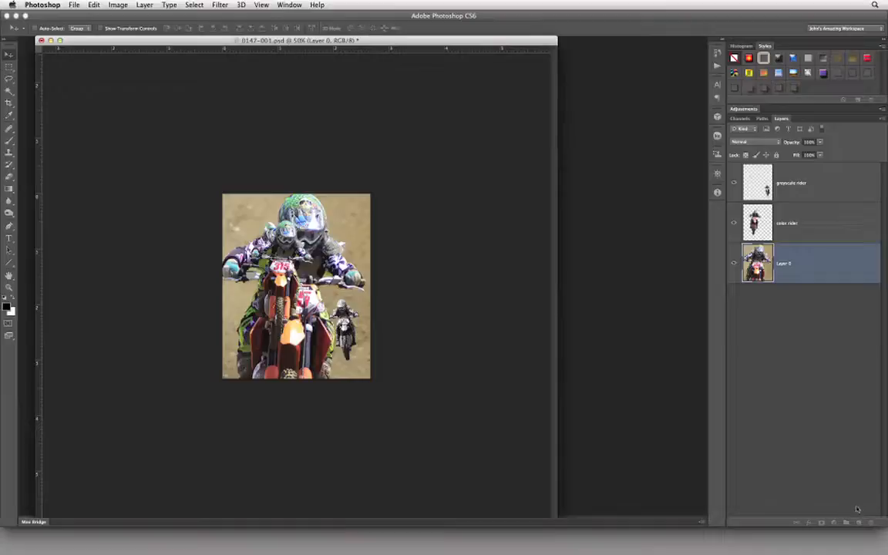
# Add a new layer filled with the white background color and place it beneath Layer 0
pyautogui.click(858, 522)
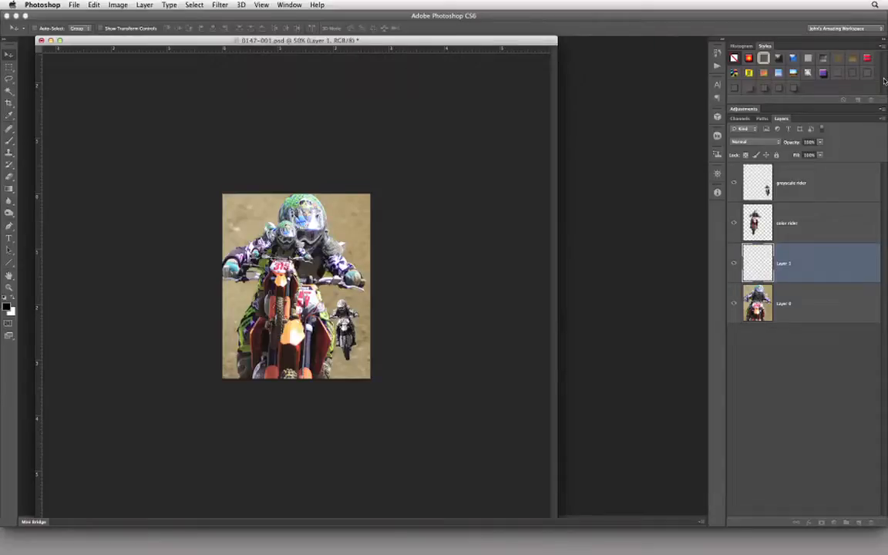
pyautogui.press('super+BackSpace')
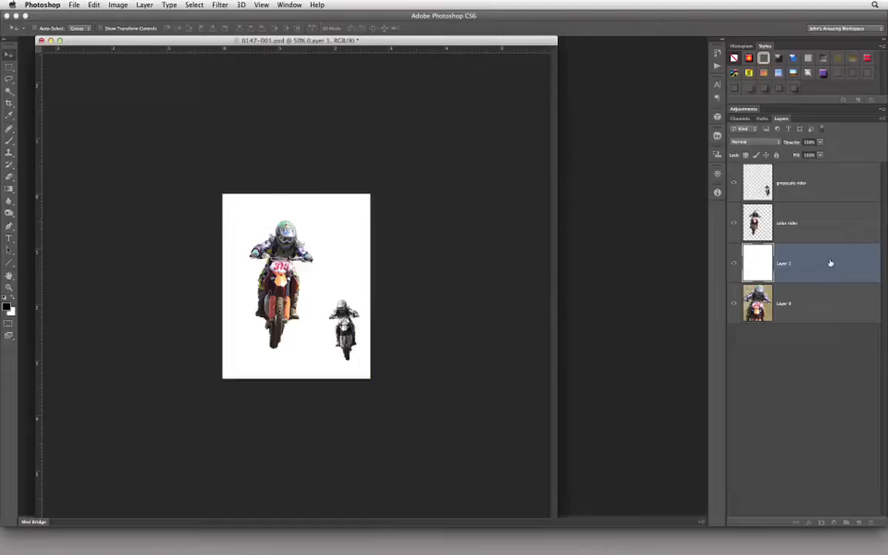
pyautogui.moveTo(831, 263); pyautogui.dragTo(829, 327)
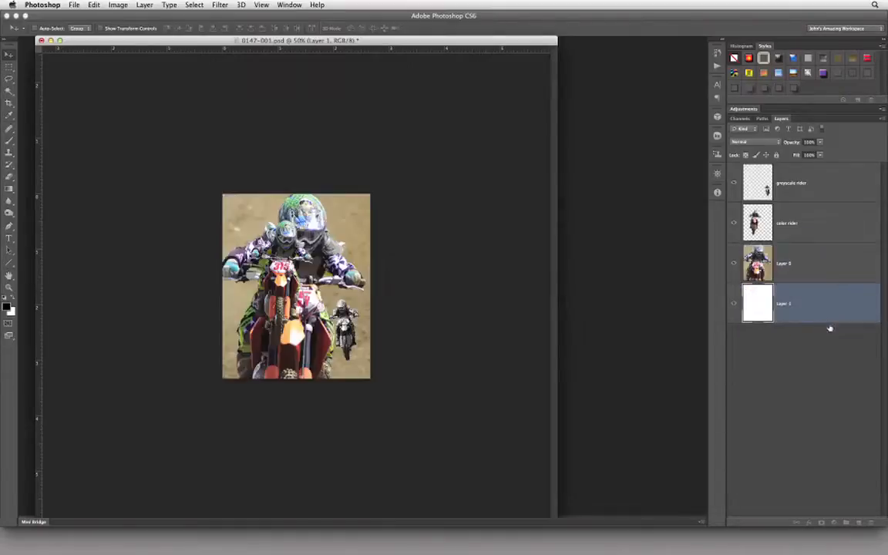
# Set the opacity of Layer 0 to 30%
pyautogui.click(823, 263)
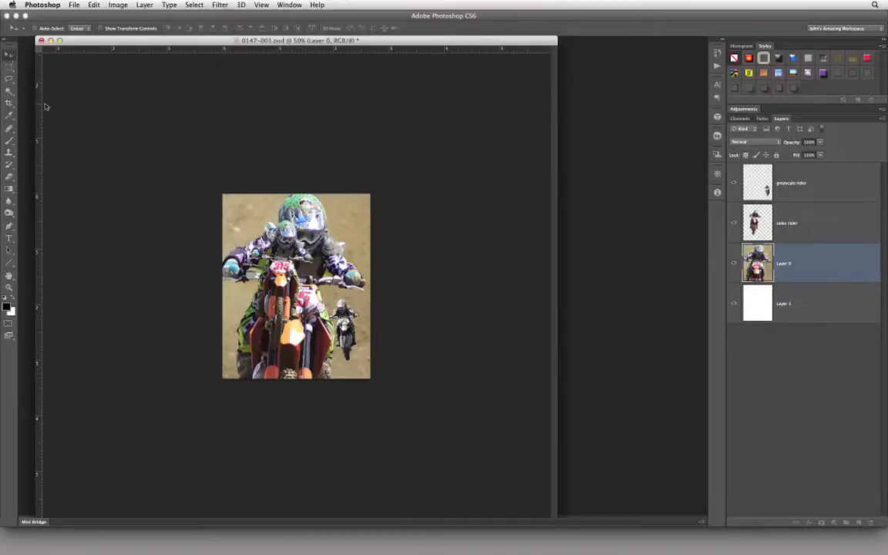
pyautogui.press('1')
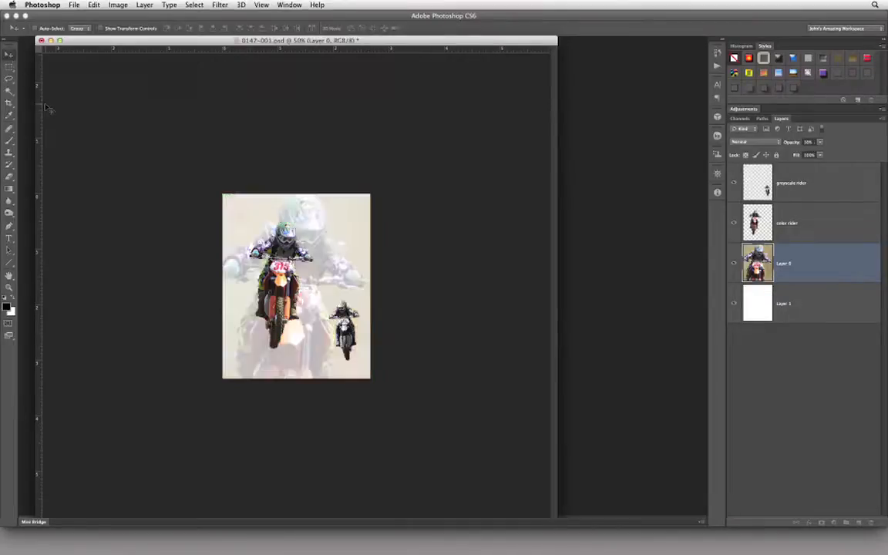